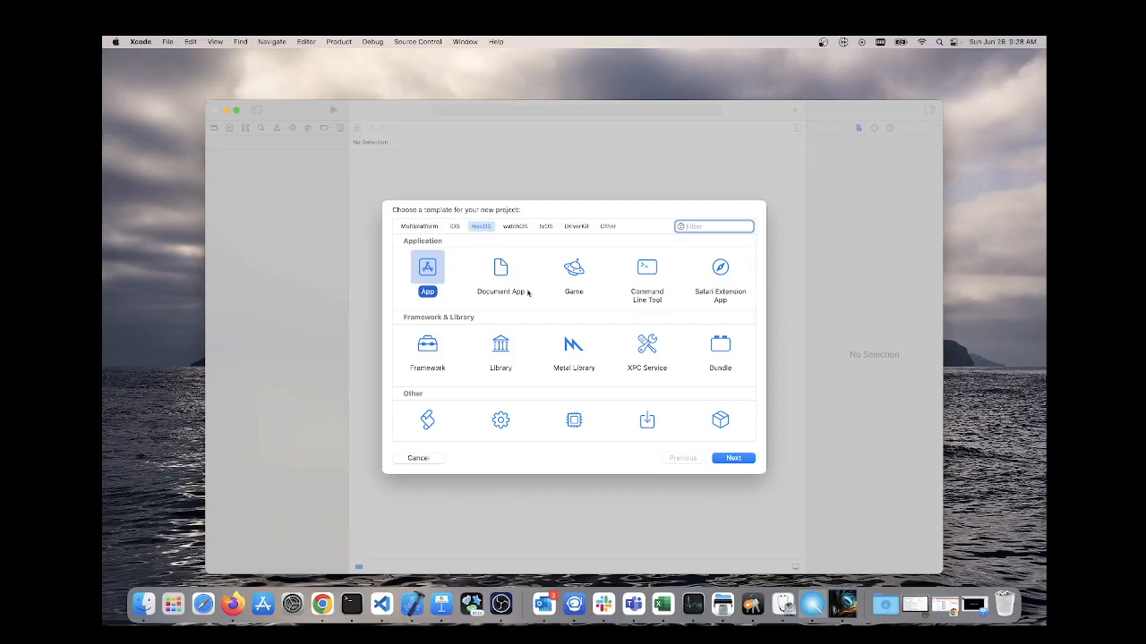
Create a macOS App project named "Sample Adhoc App" with the SwiftUI interface in the scratch apps folder, with a Git repository.
{"action": "left_click", "coordinate": [739, 458]}
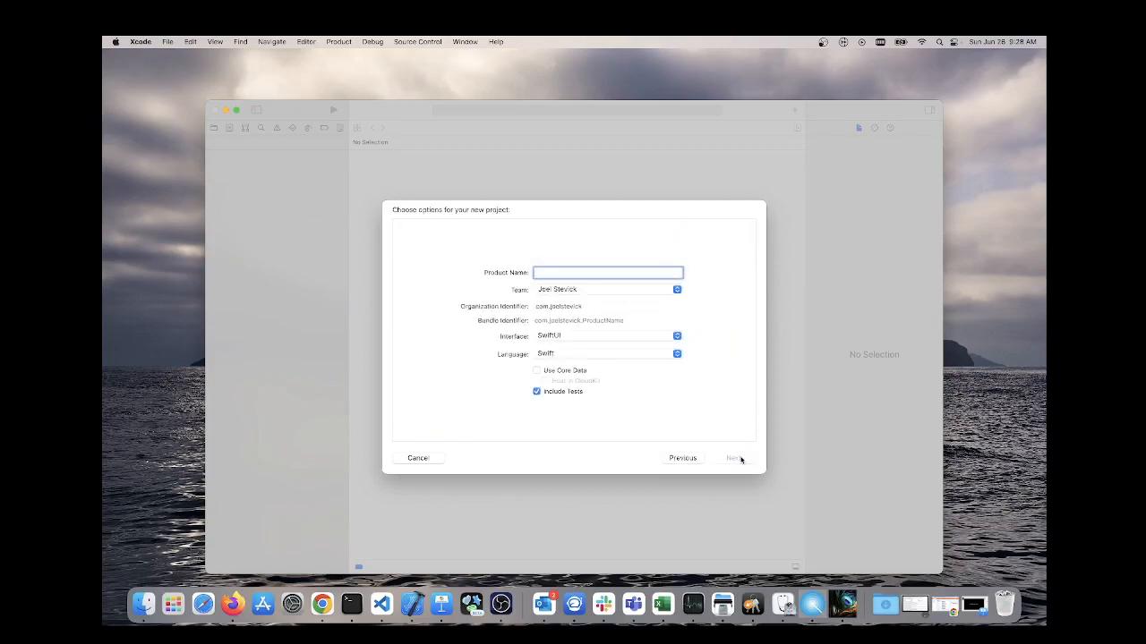
{"action": "left_click", "coordinate": [237, 109]}
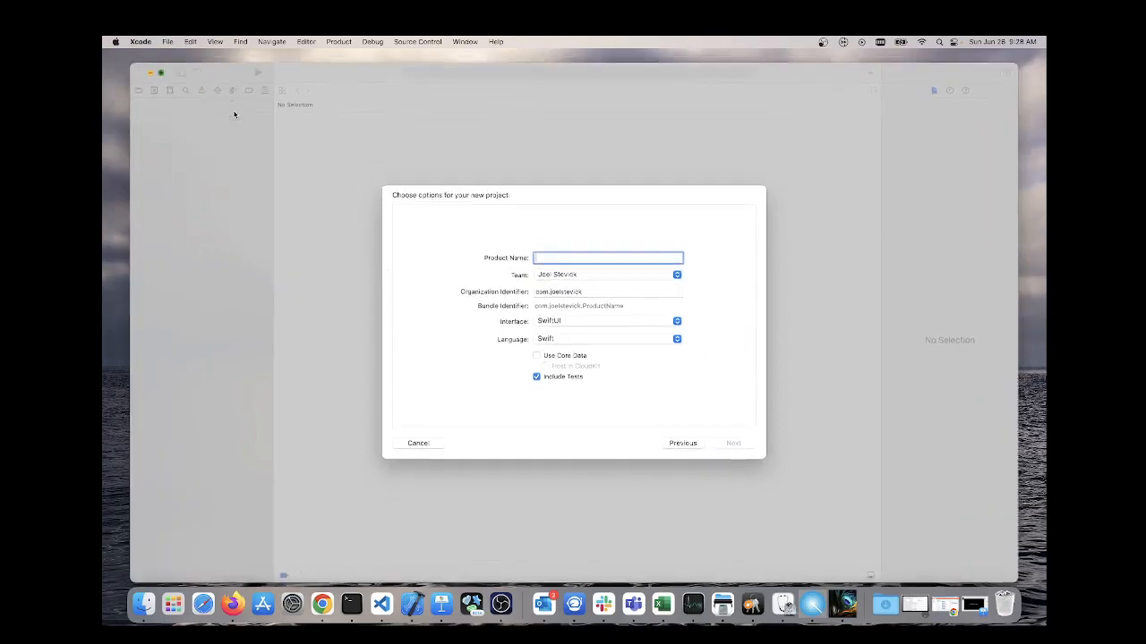
{"action": "type", "text": "Sample"}
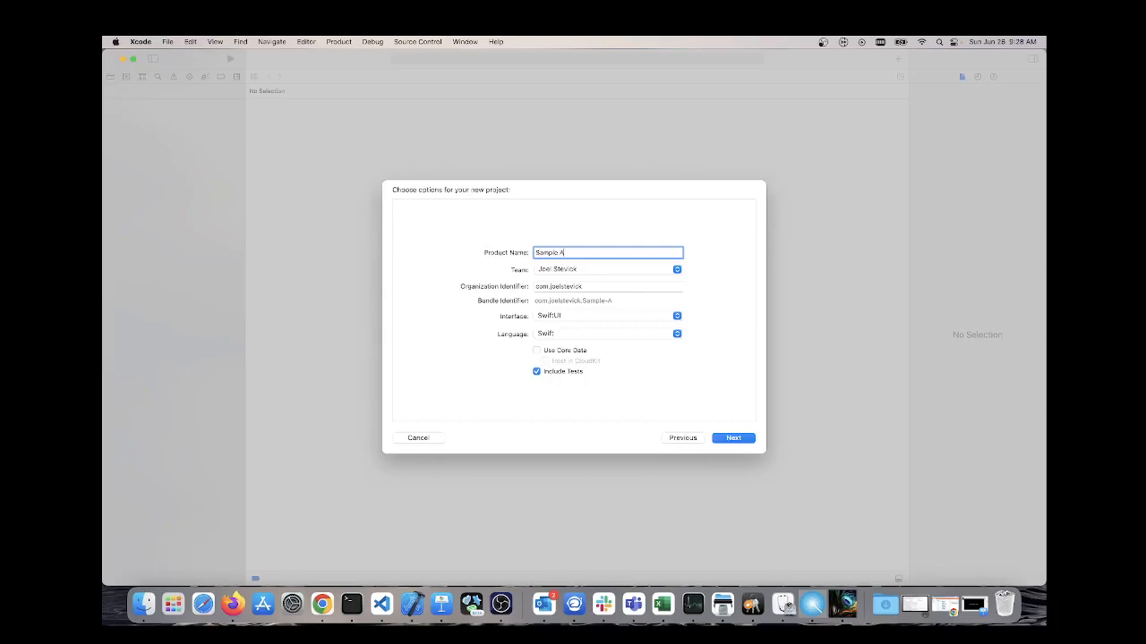
{"action": "type", "text": "Adhoc App"}
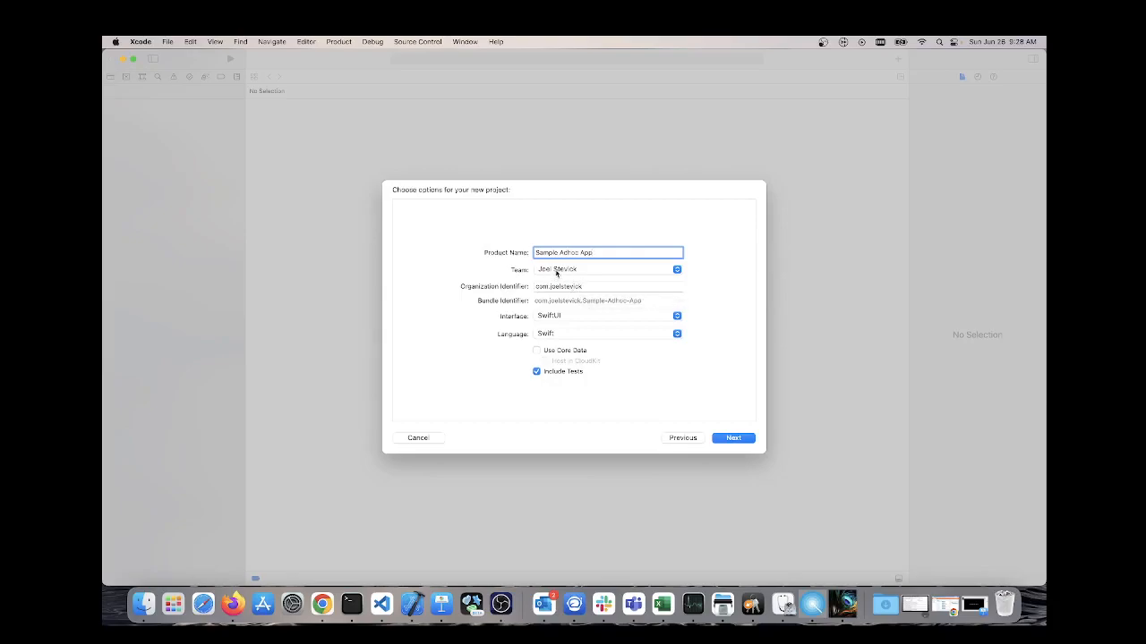
{"action": "left_click", "coordinate": [555, 320]}
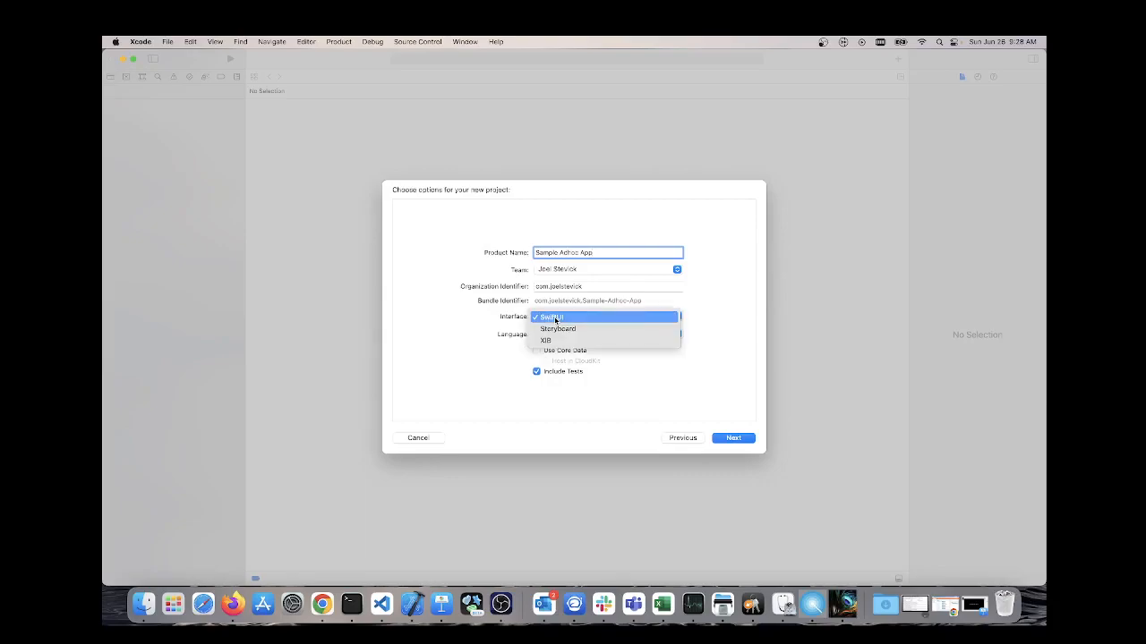
{"action": "left_click", "coordinate": [483, 321]}
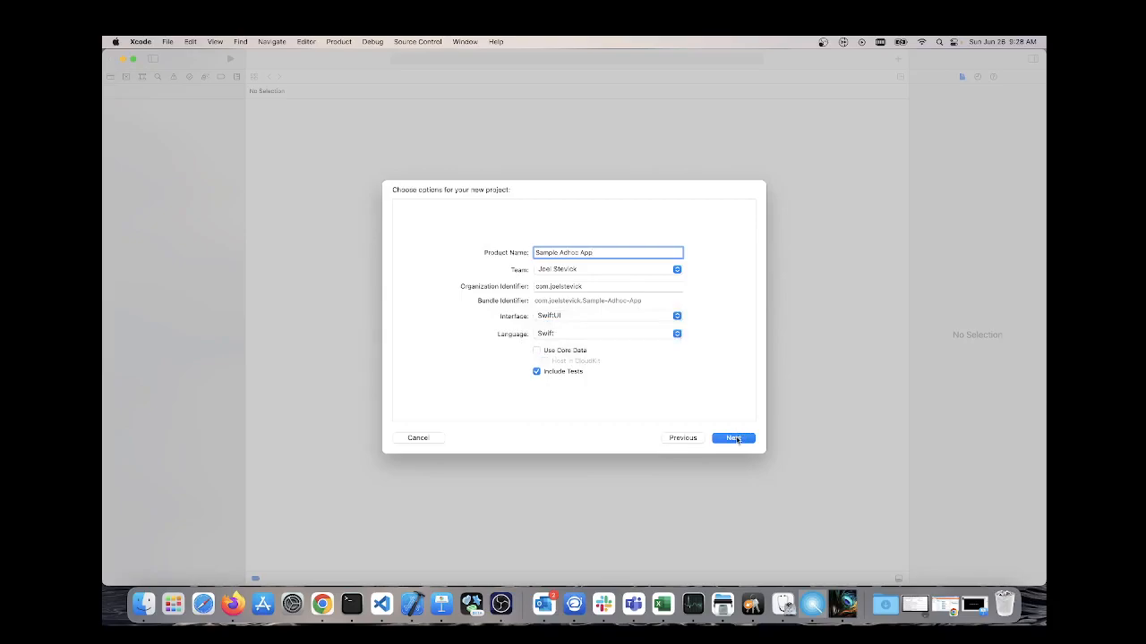
{"action": "left_click", "coordinate": [734, 439]}
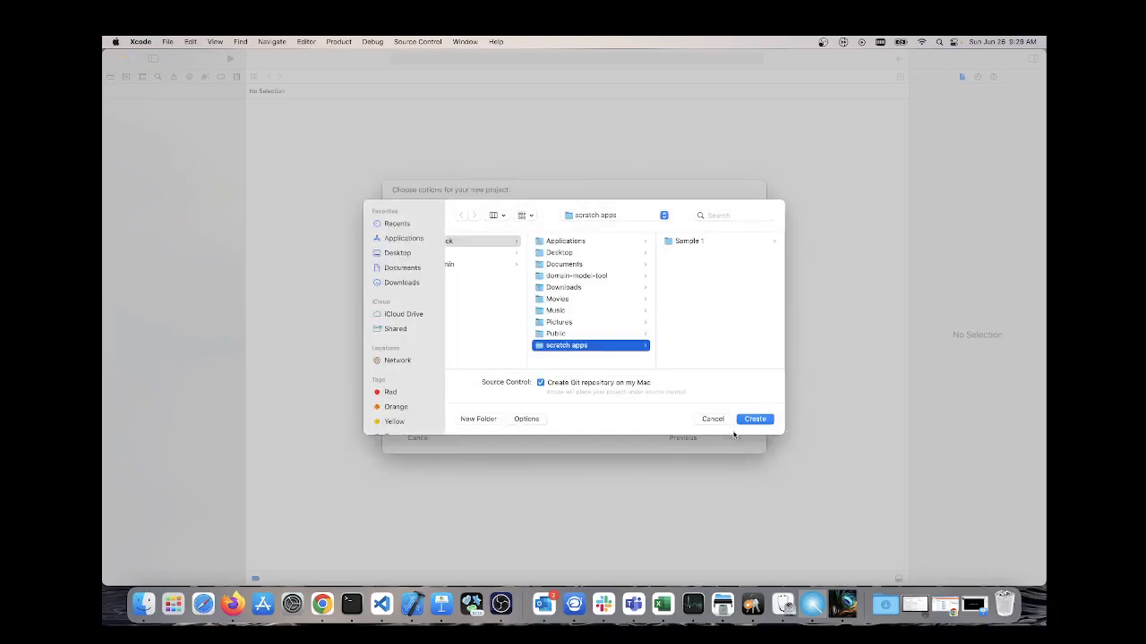
{"action": "left_click", "coordinate": [746, 423]}
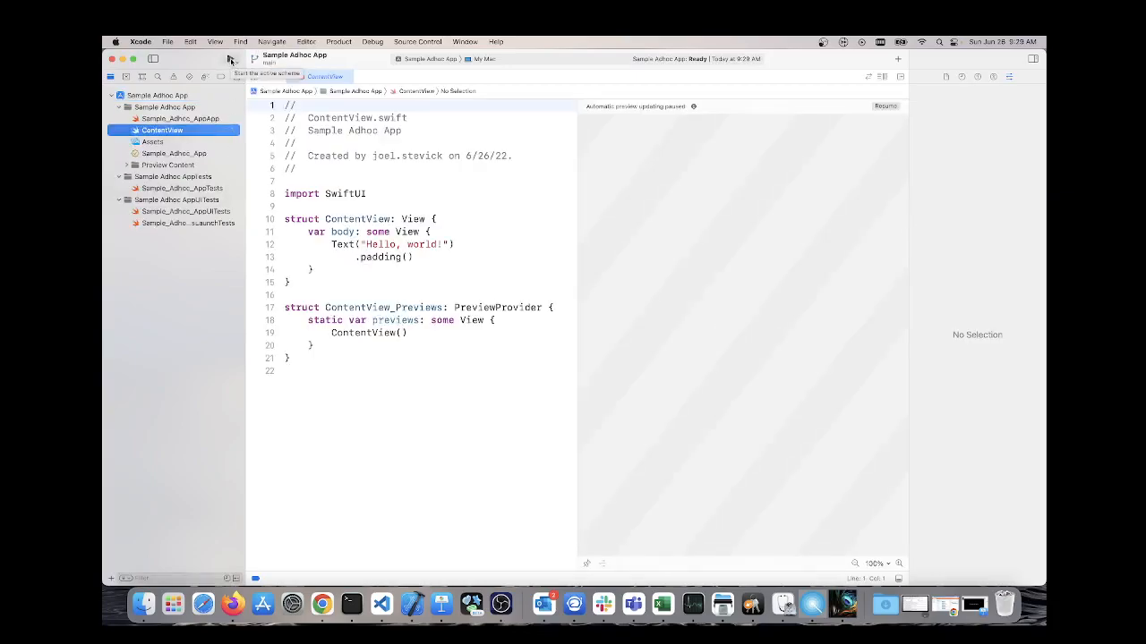
Run the Sample Adhoc App on My Mac and close its window.
{"action": "left_click", "coordinate": [230, 59]}
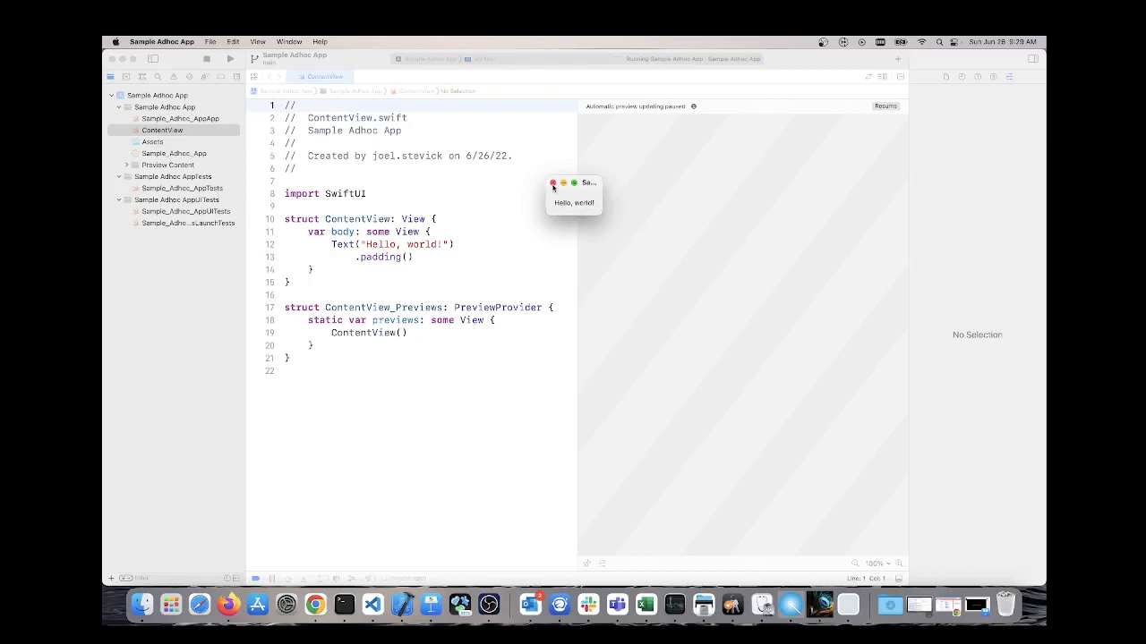
{"action": "left_click", "coordinate": [553, 182]}
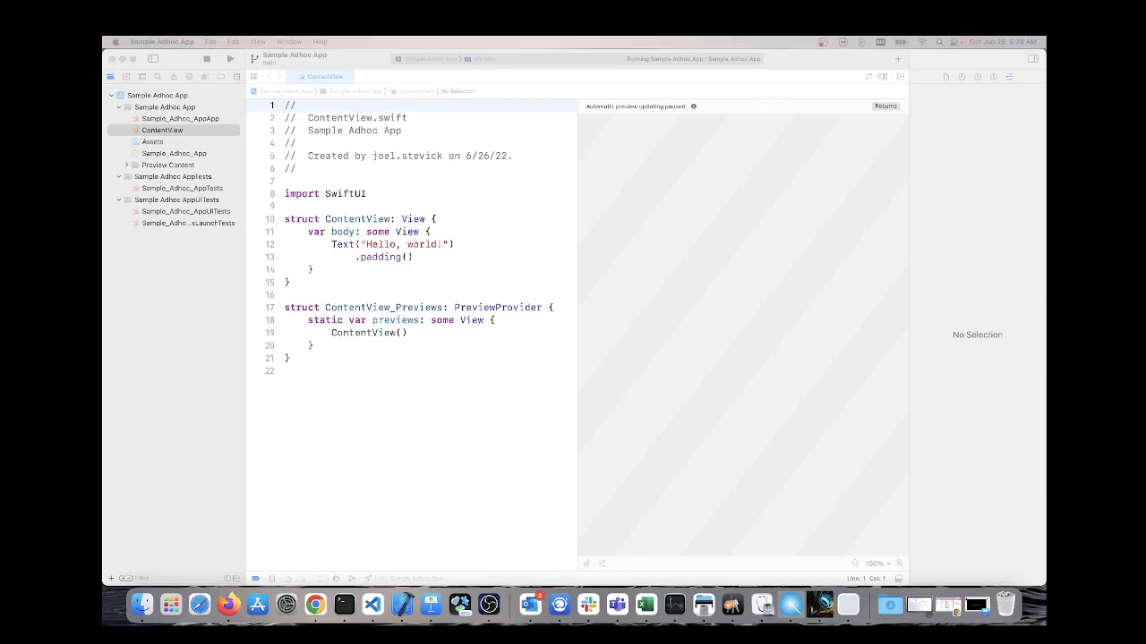
Switch to the Chrome window with App Icon Generator, reposition it, and search Google for "images skiing" in a new tab.
{"action": "left_click_drag", "start_coordinate": [931, 38], "coordinate": [903, 99]}
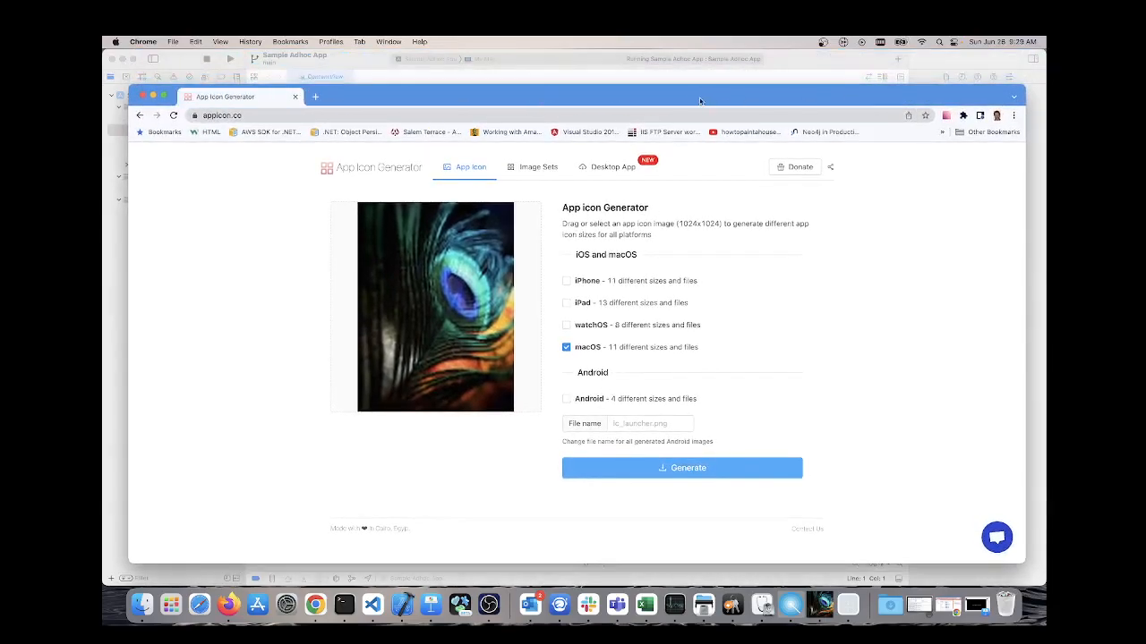
{"action": "left_click_drag", "start_coordinate": [673, 96], "coordinate": [650, 80]}
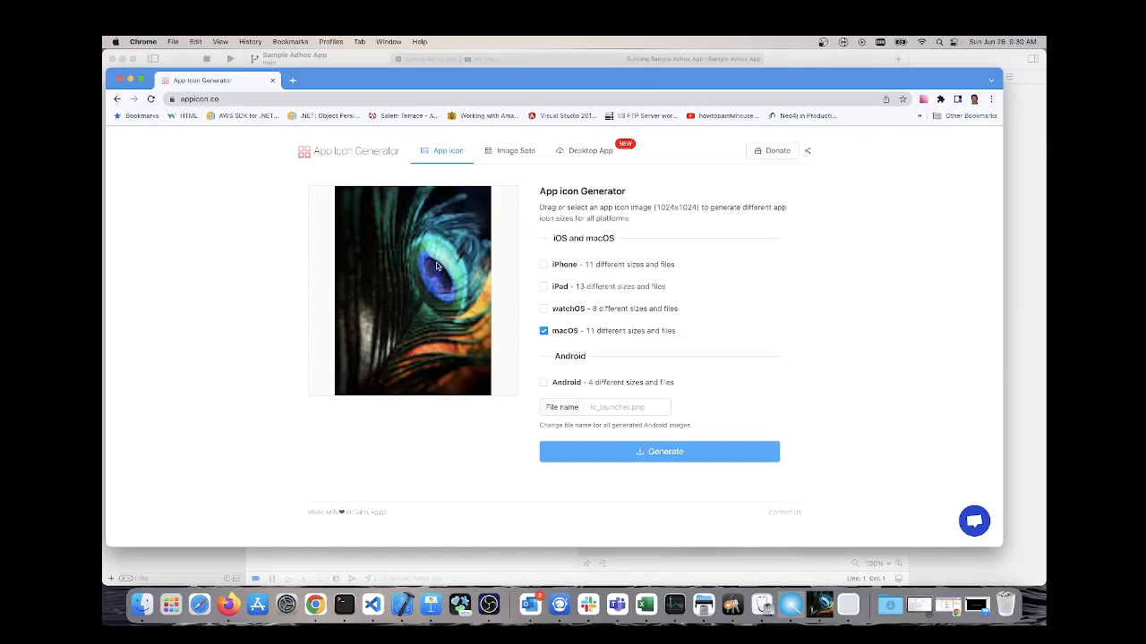
{"action": "left_click", "coordinate": [292, 81]}
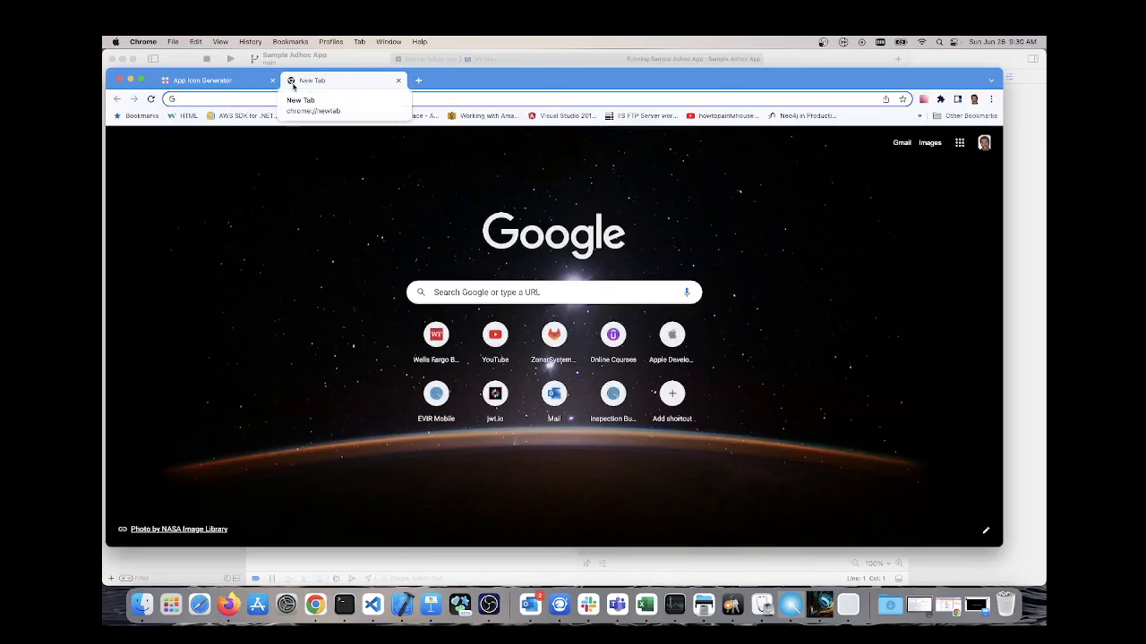
{"action": "type", "text": "images"}
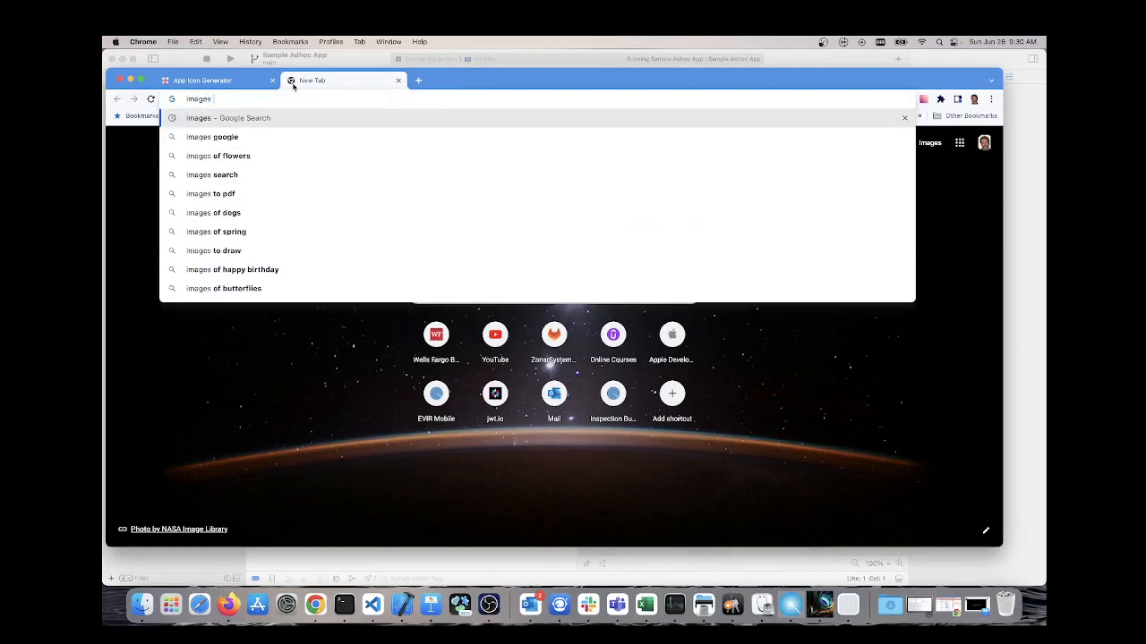
{"action": "type", "text": "skii"}
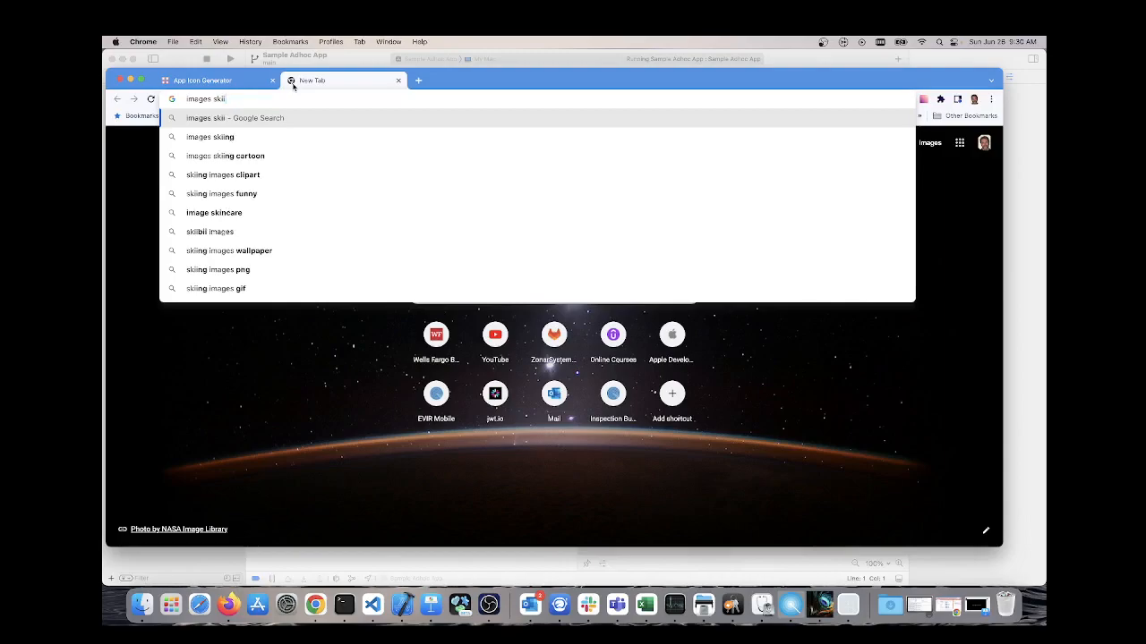
{"action": "type", "text": "ng"}
{"action": "key", "text": "Return"}
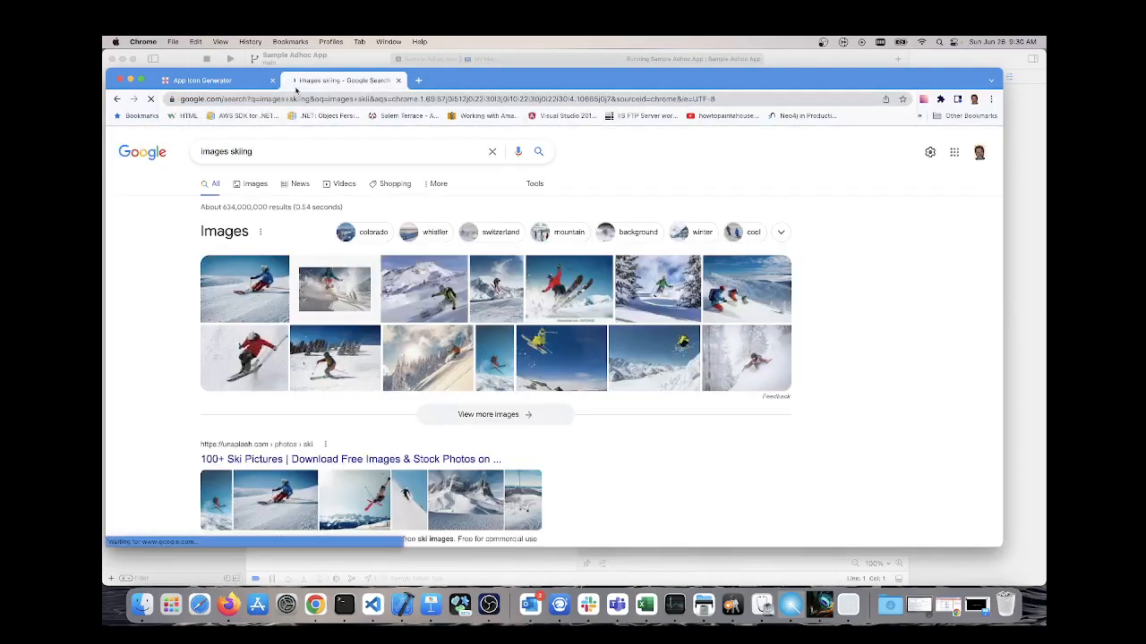
Save the first skiing image from the search results to the Downloads folder as "ourAppIcon".
{"action": "left_click", "coordinate": [242, 286]}
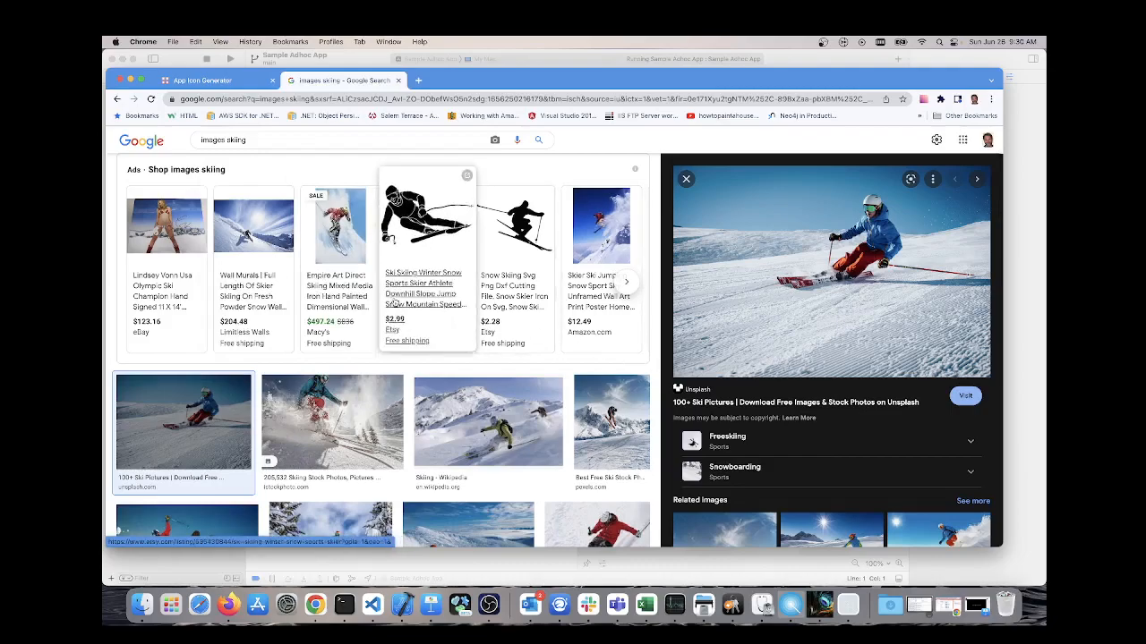
{"action": "left_click", "coordinate": [116, 99]}
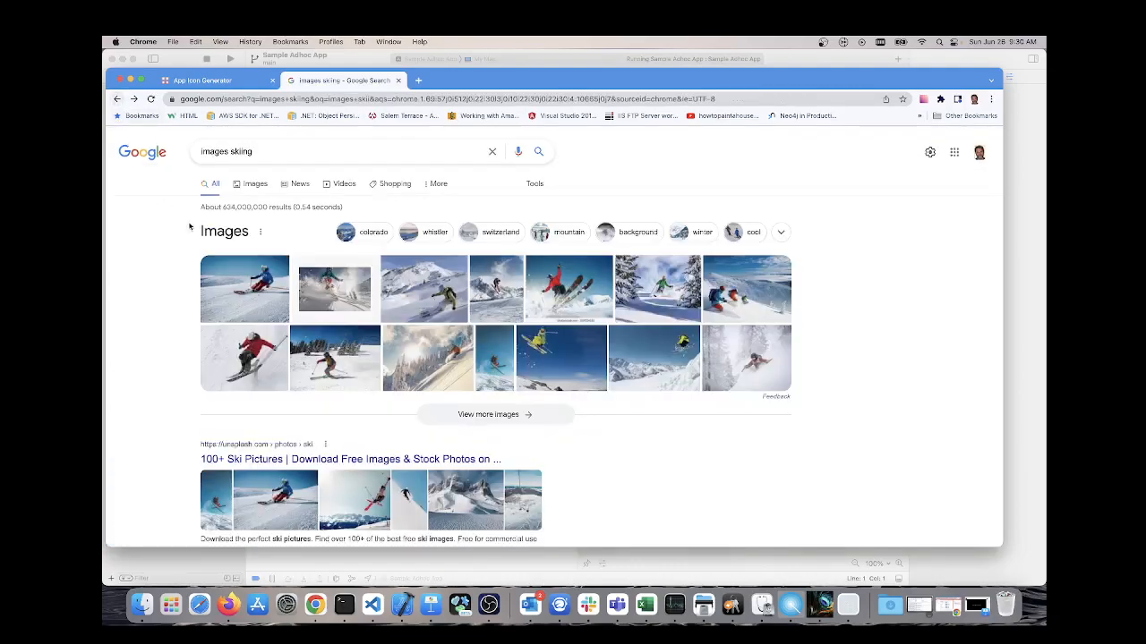
{"action": "right_click", "coordinate": [229, 268]}
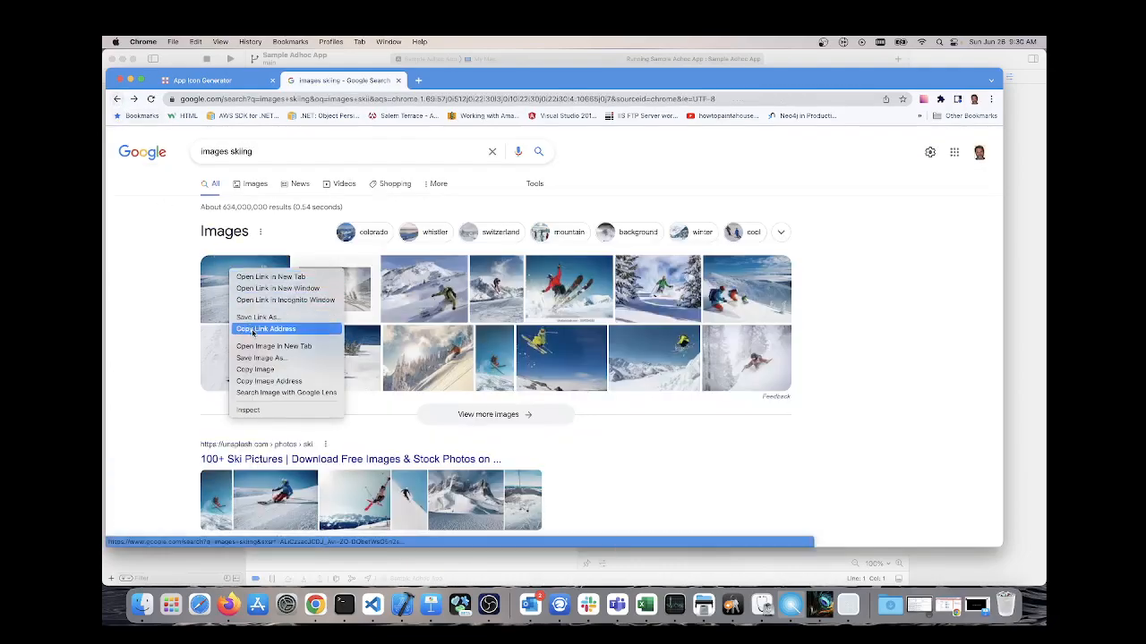
{"action": "left_click", "coordinate": [259, 357]}
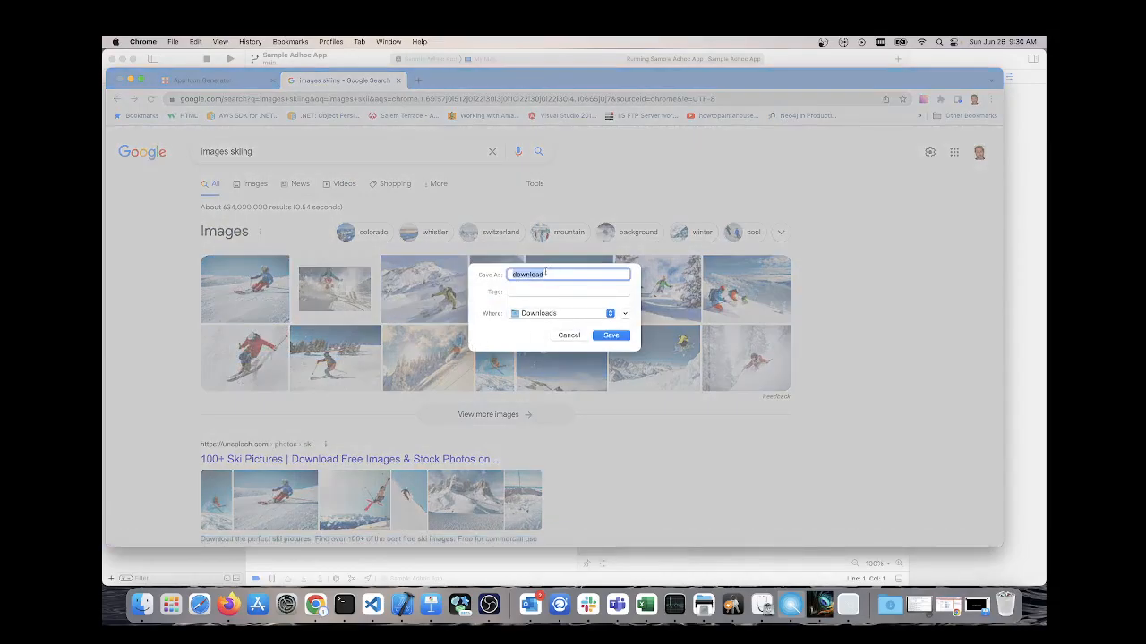
{"action": "type", "text": "ouf"}
{"action": "type", "text": "AppIcon"}
{"action": "left_click", "coordinate": [600, 336]}
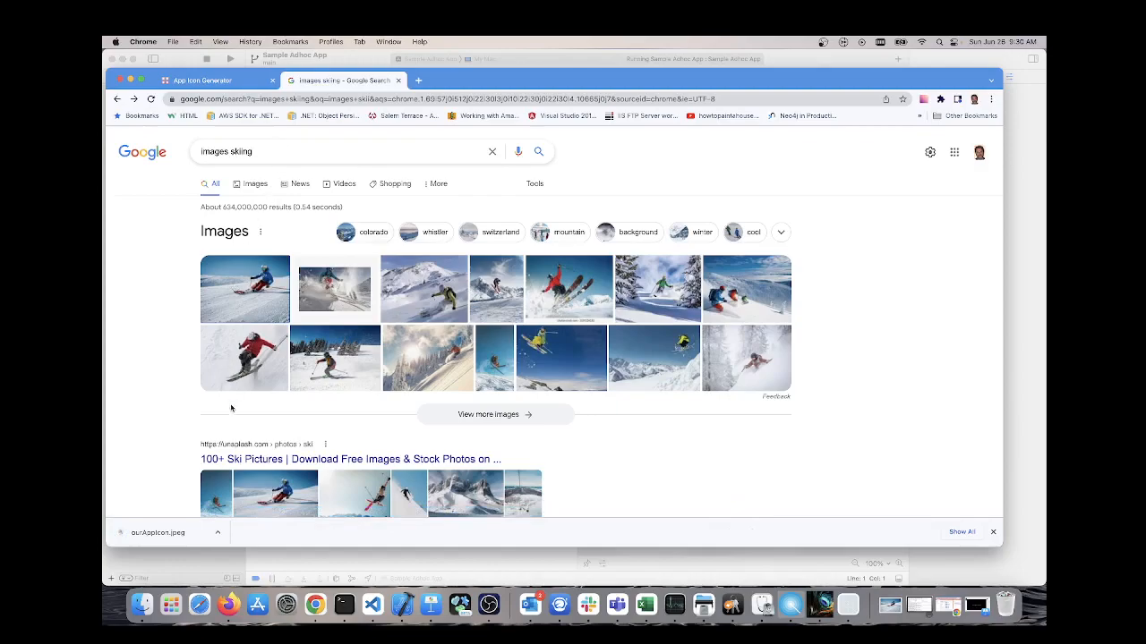
Reveal ourAppIcon.jpeg in Finder and load it as the source image in App Icon Generator.
{"action": "left_click", "coordinate": [216, 532]}
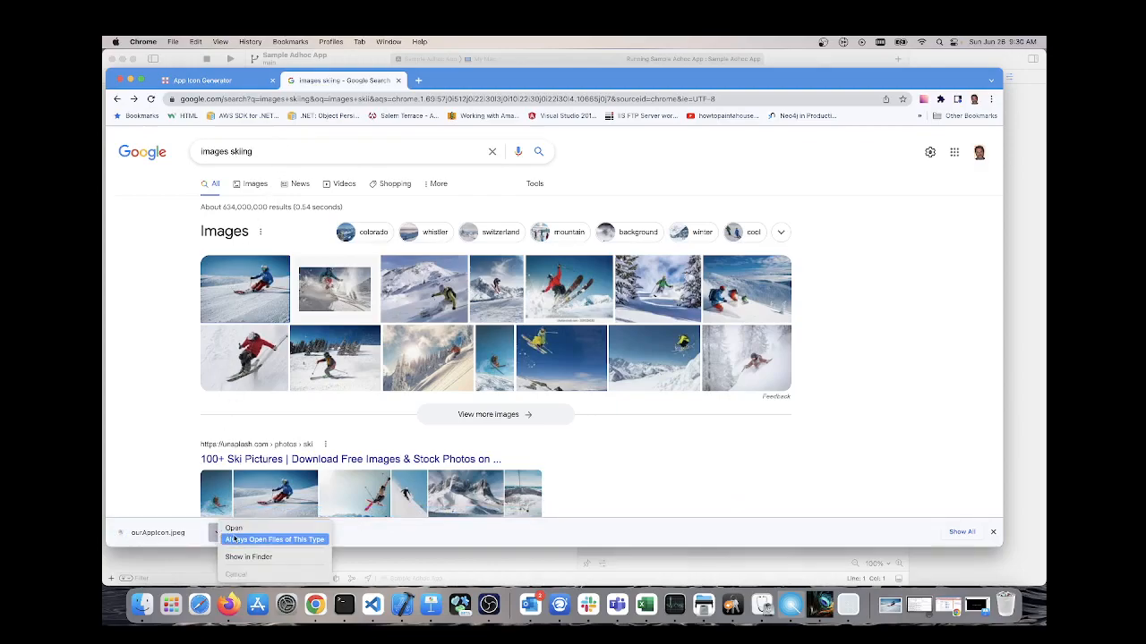
{"action": "left_click", "coordinate": [249, 556]}
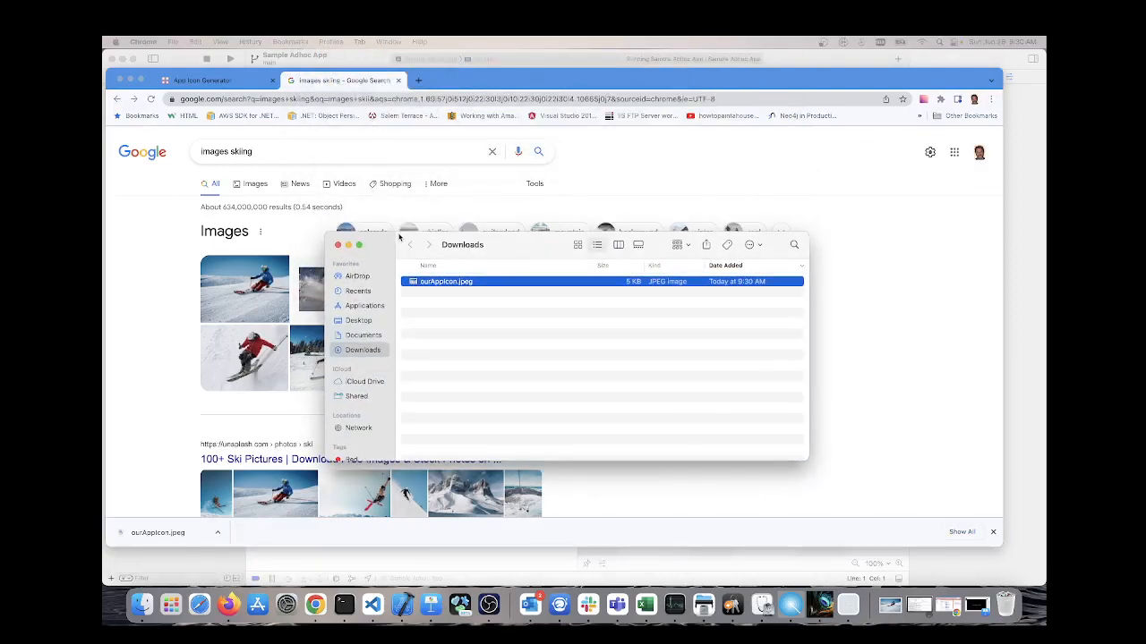
{"action": "left_click", "coordinate": [209, 81]}
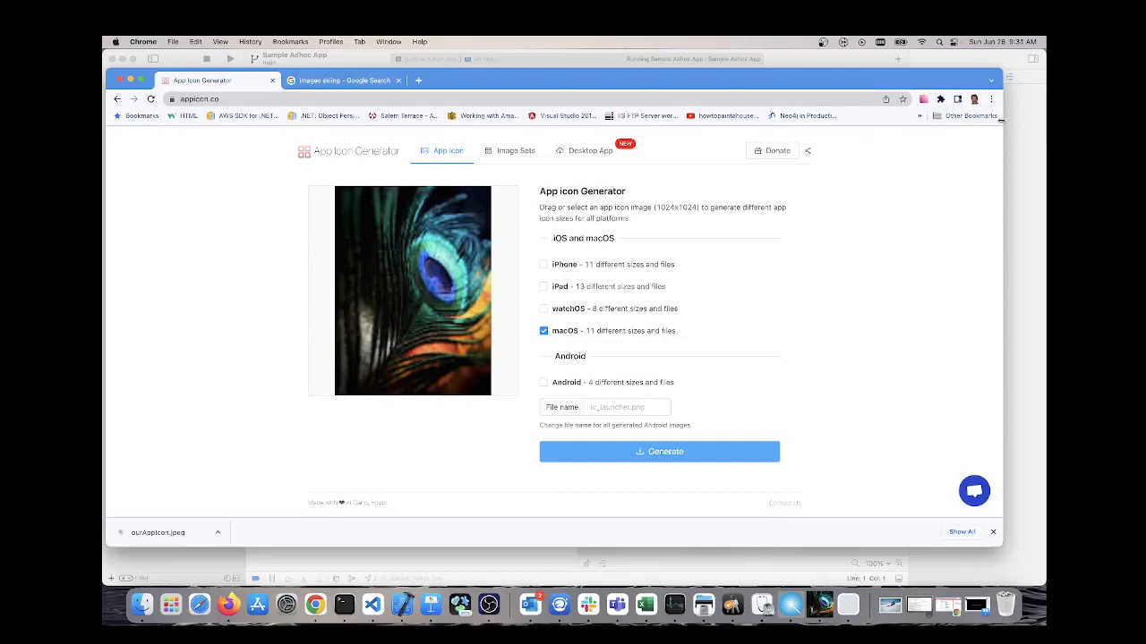
{"action": "left_click_drag", "start_coordinate": [1001, 119], "coordinate": [706, 166]}
{"action": "left_click_drag", "start_coordinate": [775, 240], "coordinate": [862, 213]}
{"action": "left_click_drag", "start_coordinate": [564, 254], "coordinate": [315, 242]}
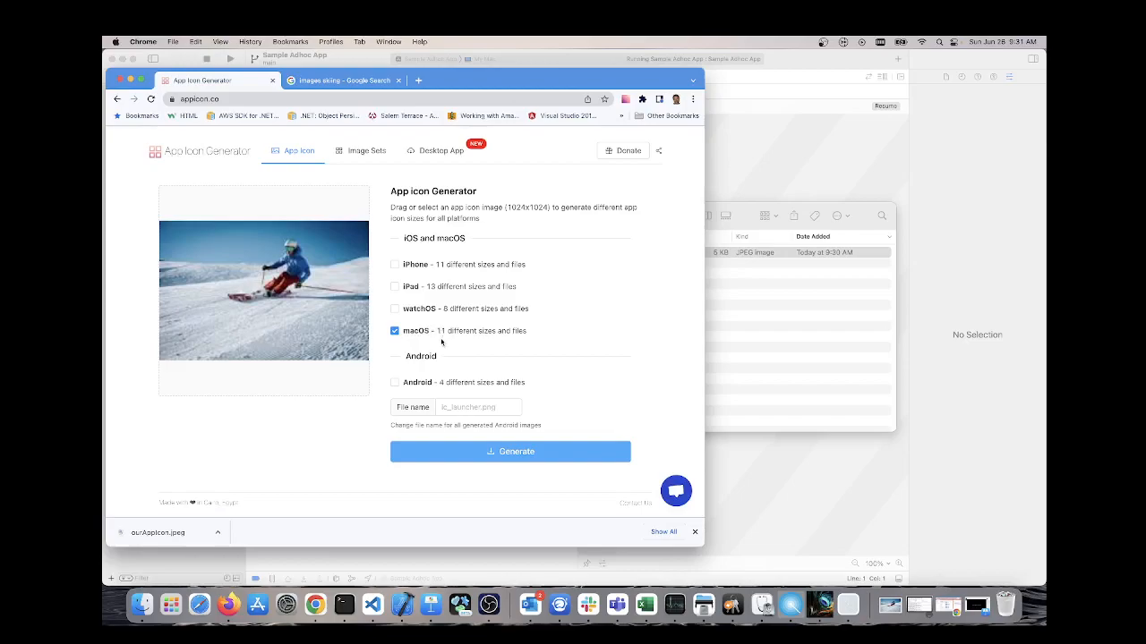
Generate the macOS icons from the skiing image and extract the downloaded AppIcons.zip in the Downloads folder.
{"action": "left_click", "coordinate": [534, 453]}
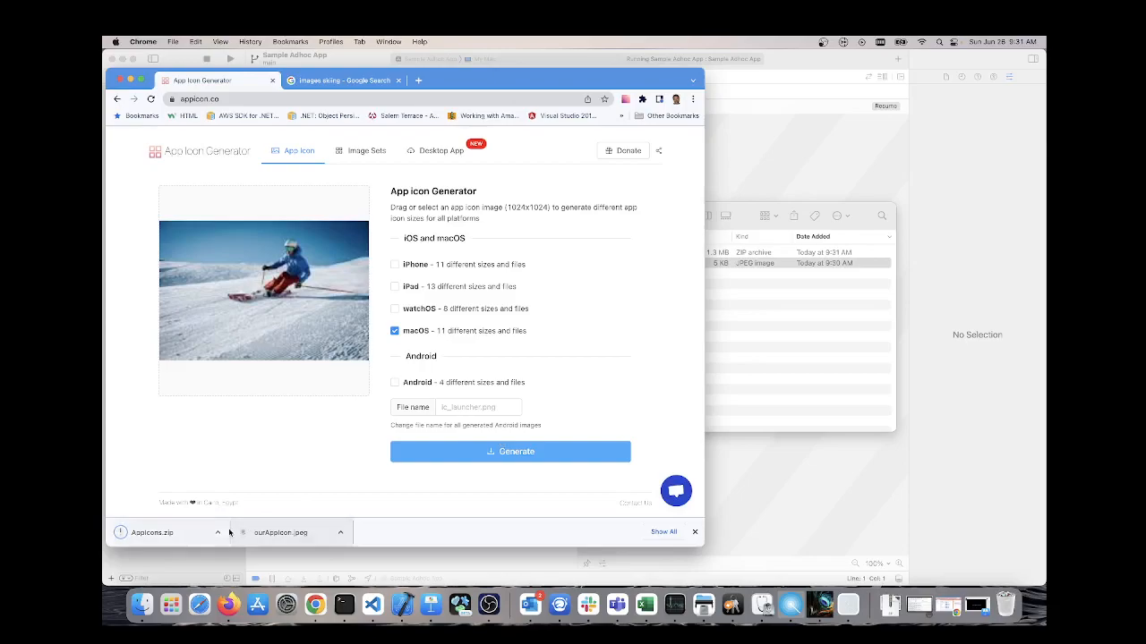
{"action": "left_click", "coordinate": [217, 533]}
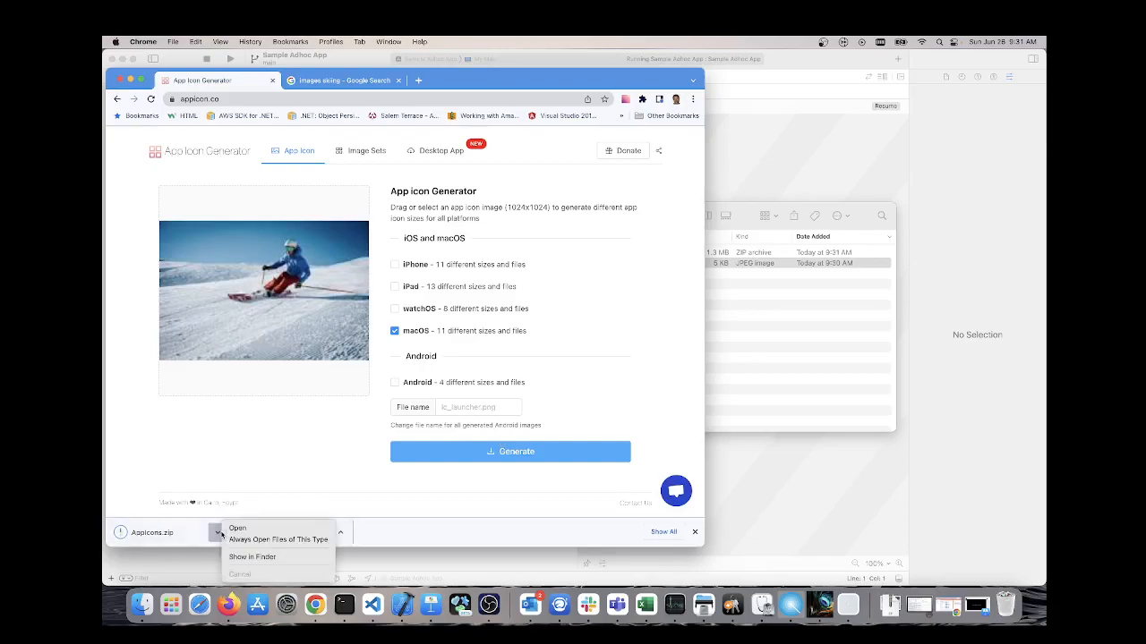
{"action": "left_click", "coordinate": [252, 556]}
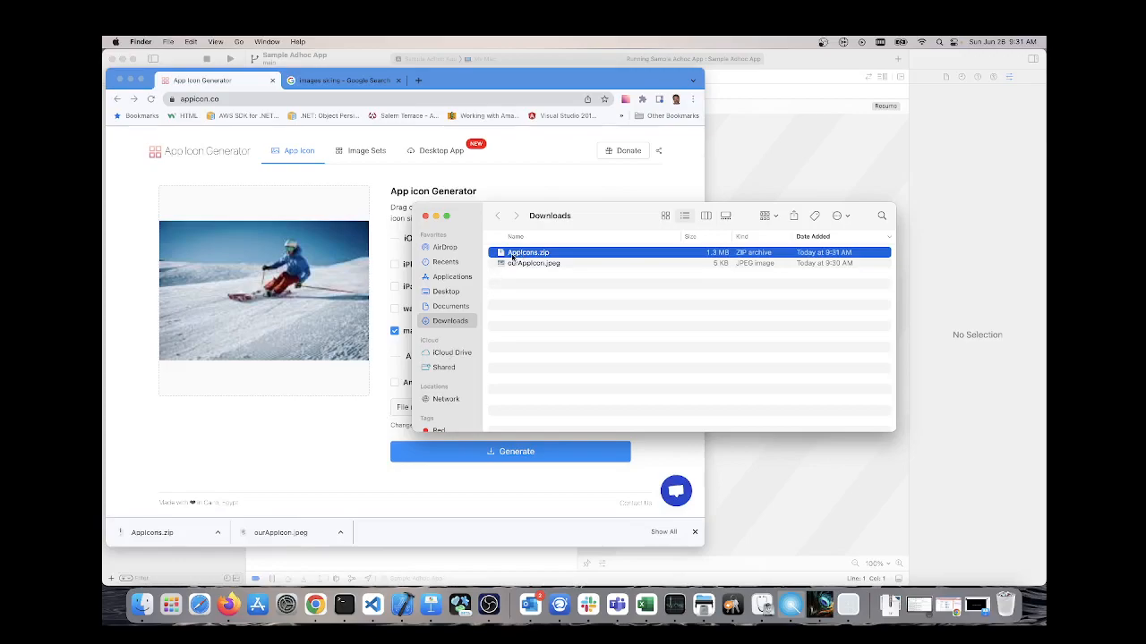
{"action": "double_click", "coordinate": [513, 257]}
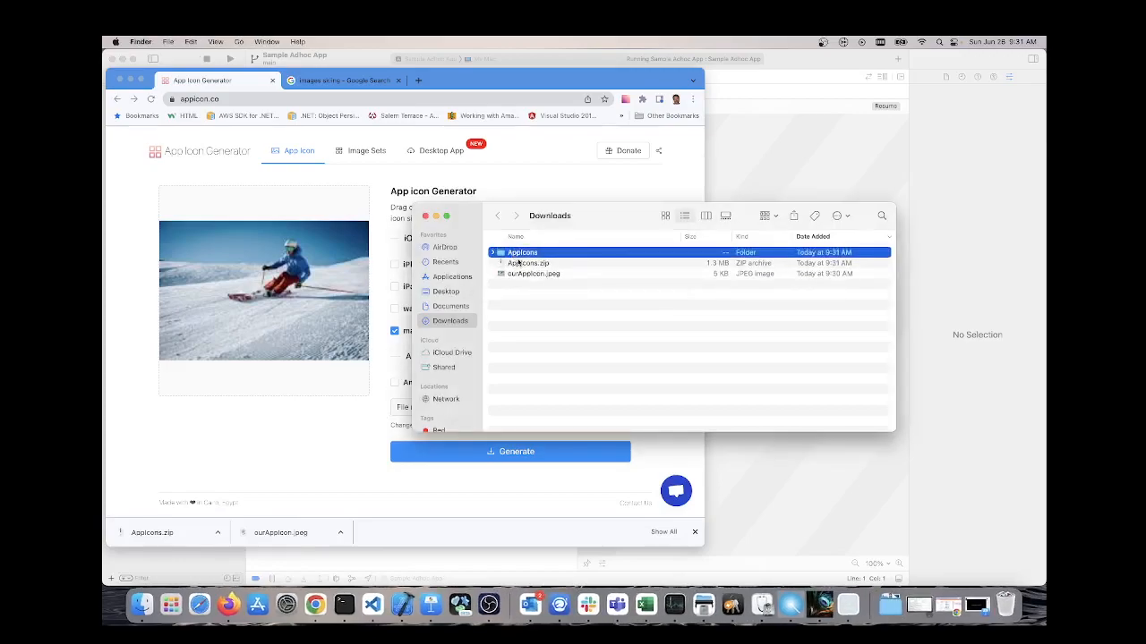
{"action": "double_click", "coordinate": [519, 262]}
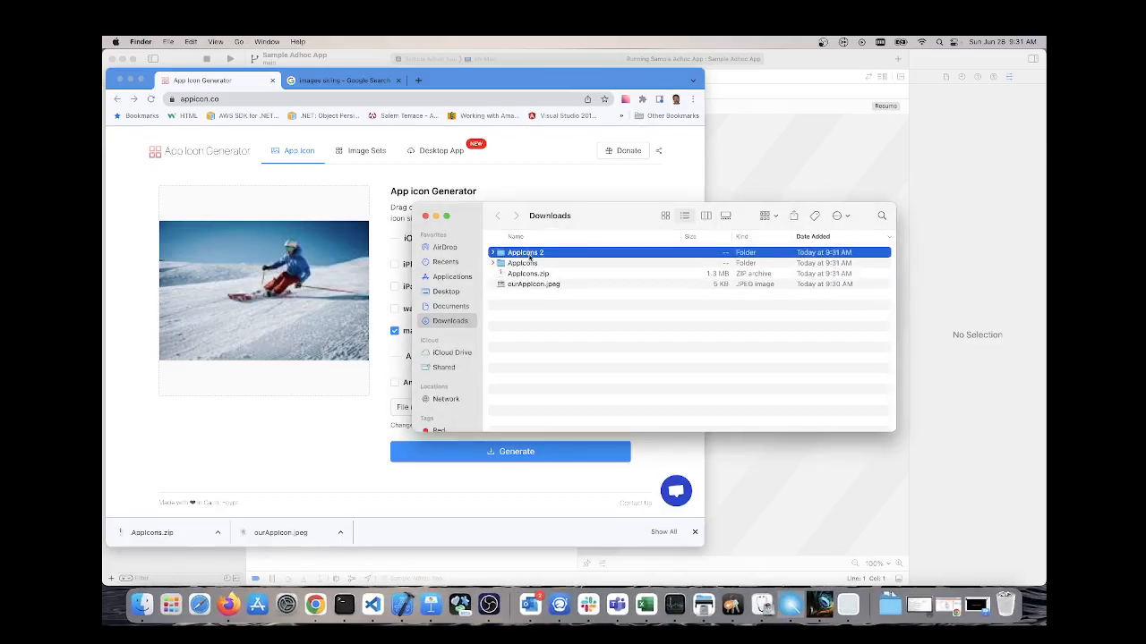
Open the extracted AppIcons 2 folder and expand Assets.xcassets and its AppIcon.appiconset folder.
{"action": "double_click", "coordinate": [529, 256]}
{"action": "left_click", "coordinate": [529, 254]}
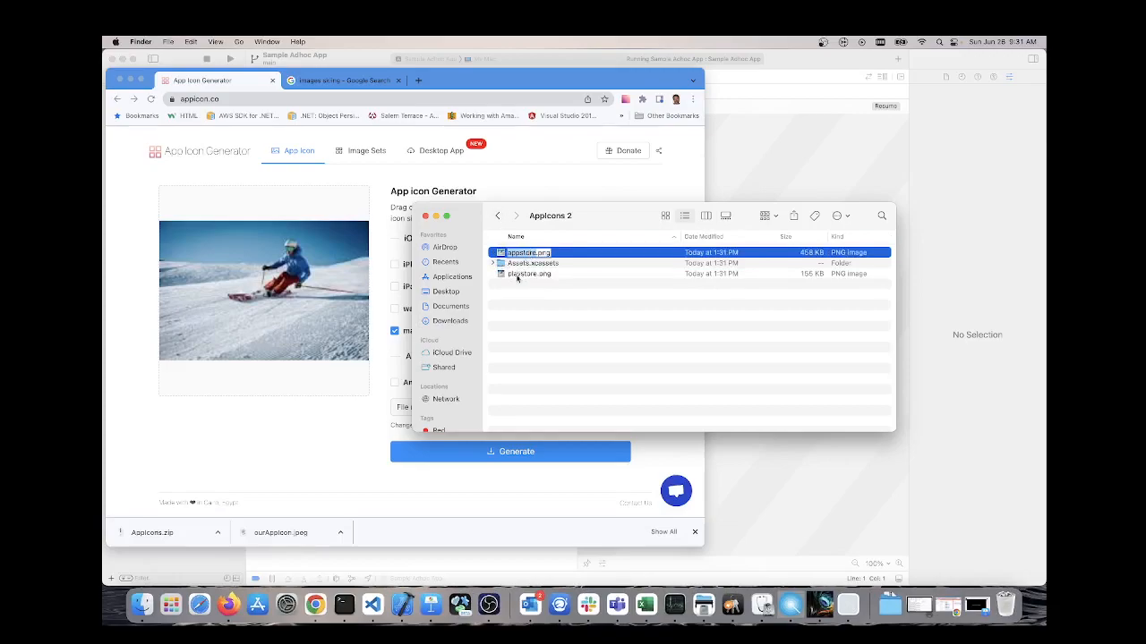
{"action": "left_click", "coordinate": [493, 263]}
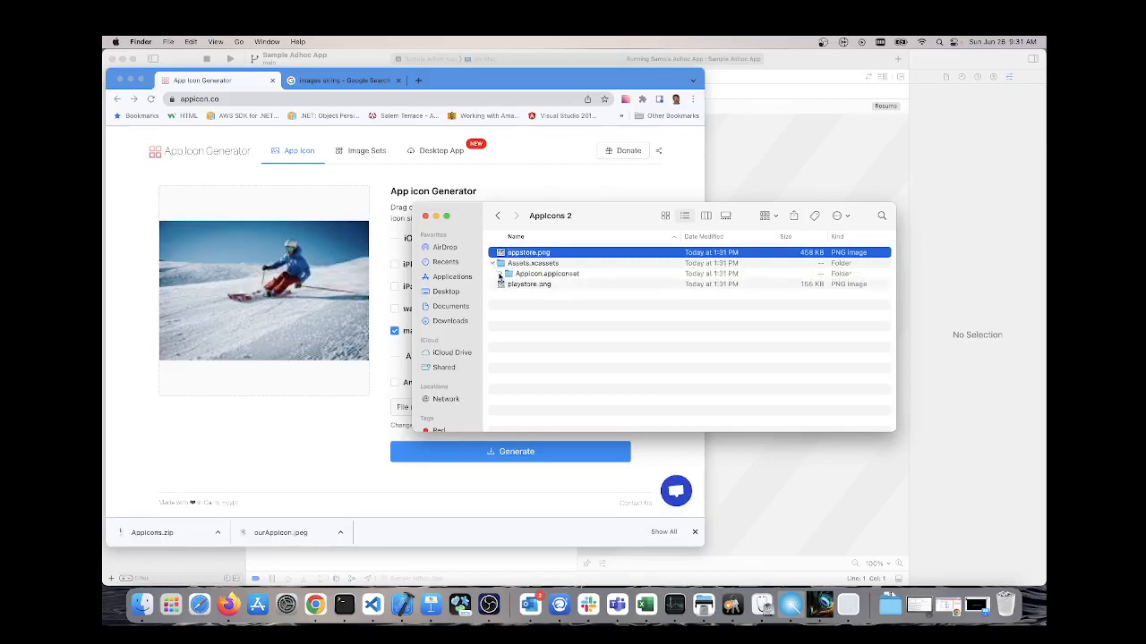
{"action": "left_click", "coordinate": [502, 274]}
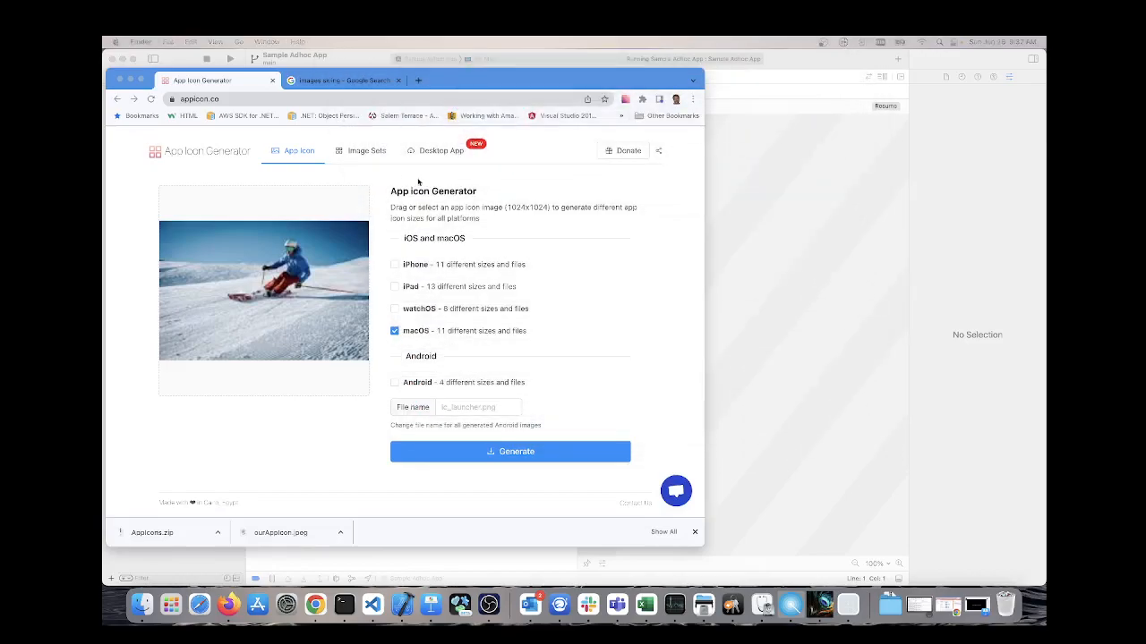
Minimize the browser window and open the Sample Adhoc App project's General settings in Xcode.
{"action": "left_click", "coordinate": [131, 80]}
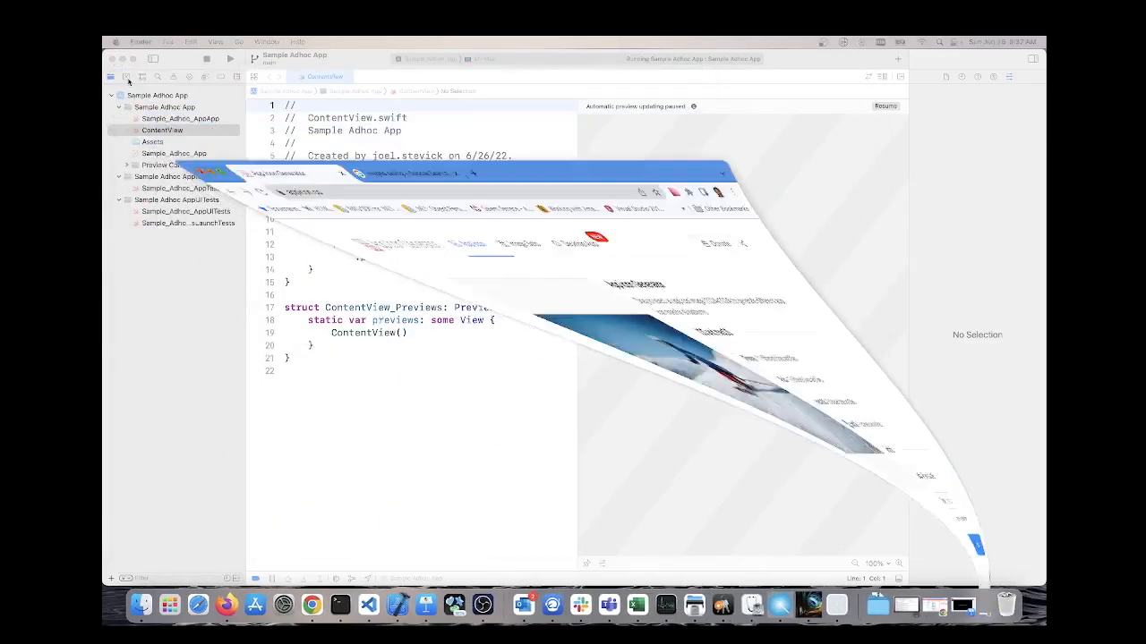
{"action": "left_click", "coordinate": [150, 99]}
{"action": "left_click", "coordinate": [154, 96]}
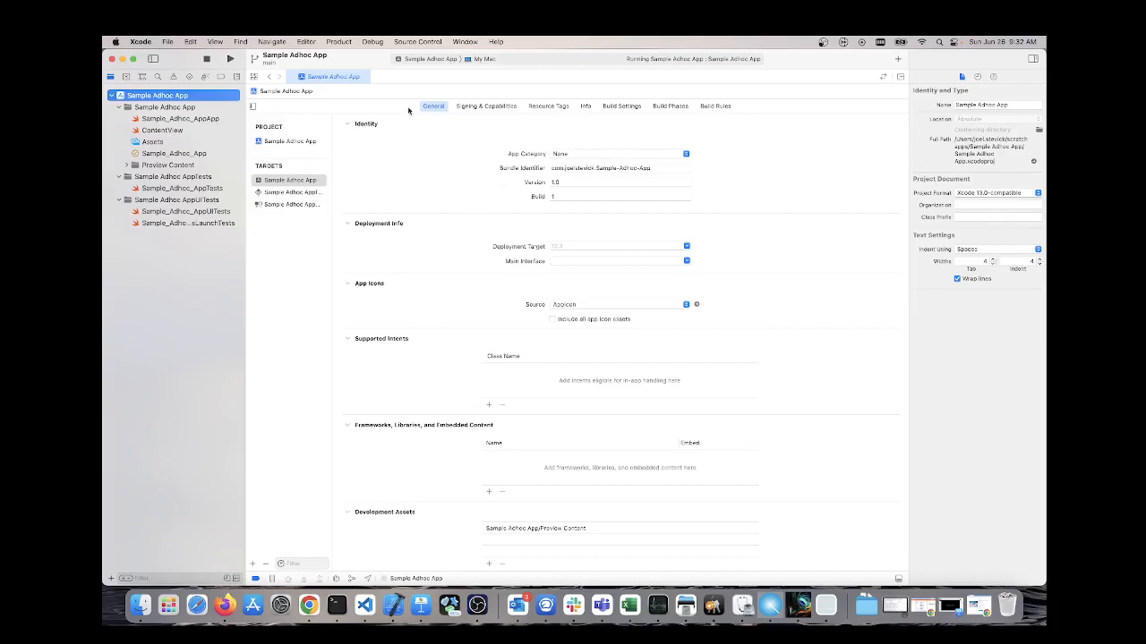
Check the app target's available App Icons source options and keep AppIcon as the source.
{"action": "left_click", "coordinate": [144, 96]}
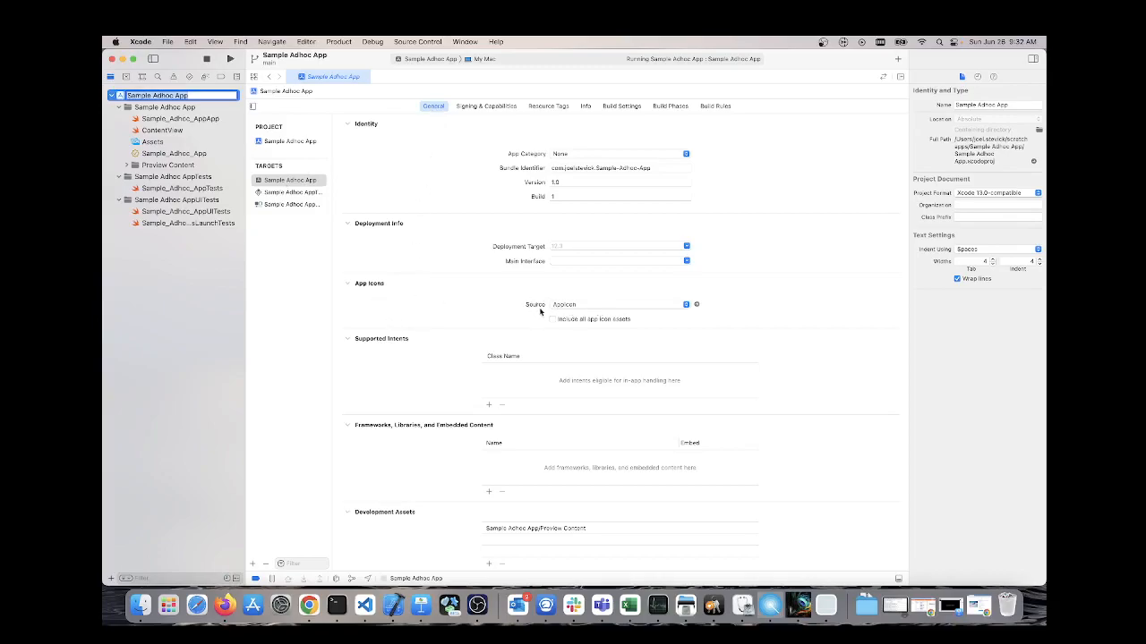
{"action": "left_click", "coordinate": [625, 309]}
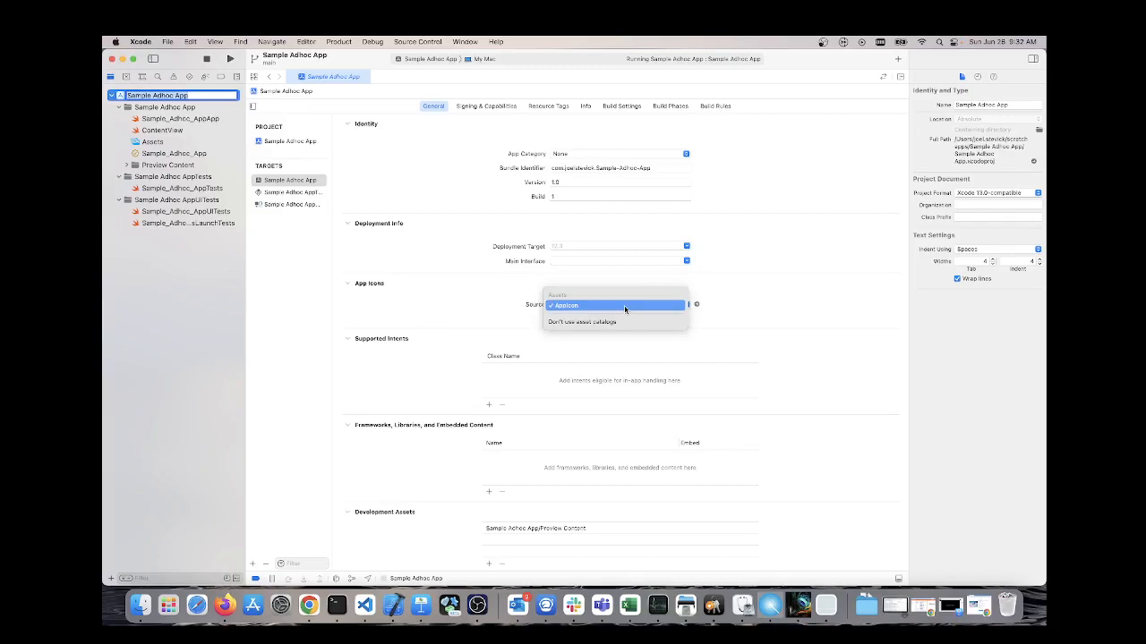
{"action": "left_click", "coordinate": [438, 314]}
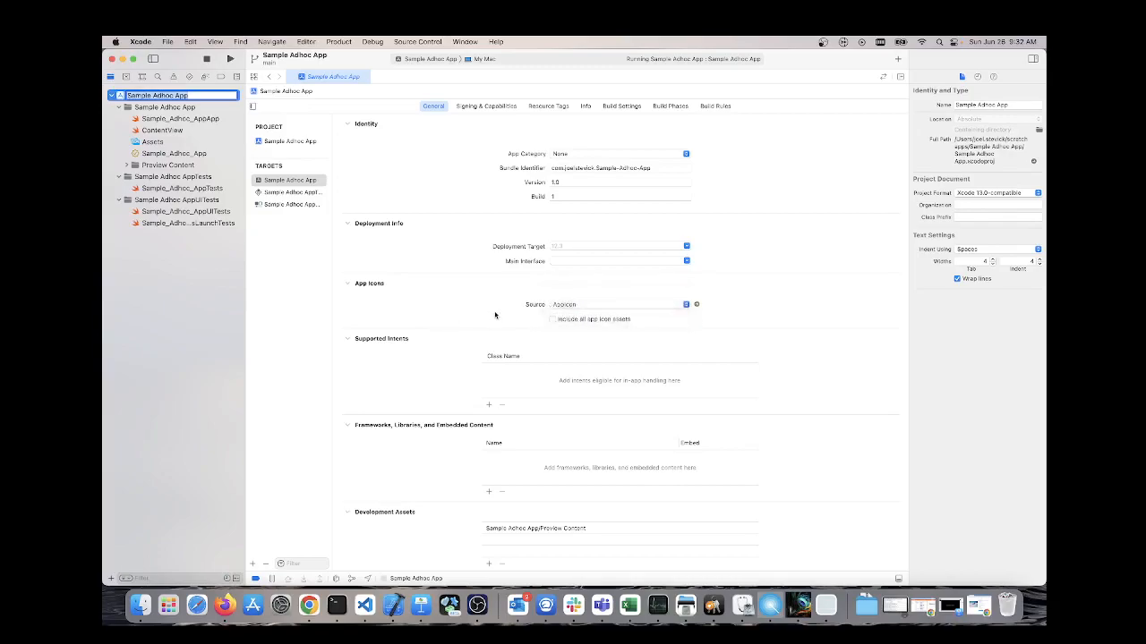
Run Sample Adhoc App again, replacing the running instance, and close its window.
{"action": "left_click", "coordinate": [226, 63]}
{"action": "left_click", "coordinate": [545, 339]}
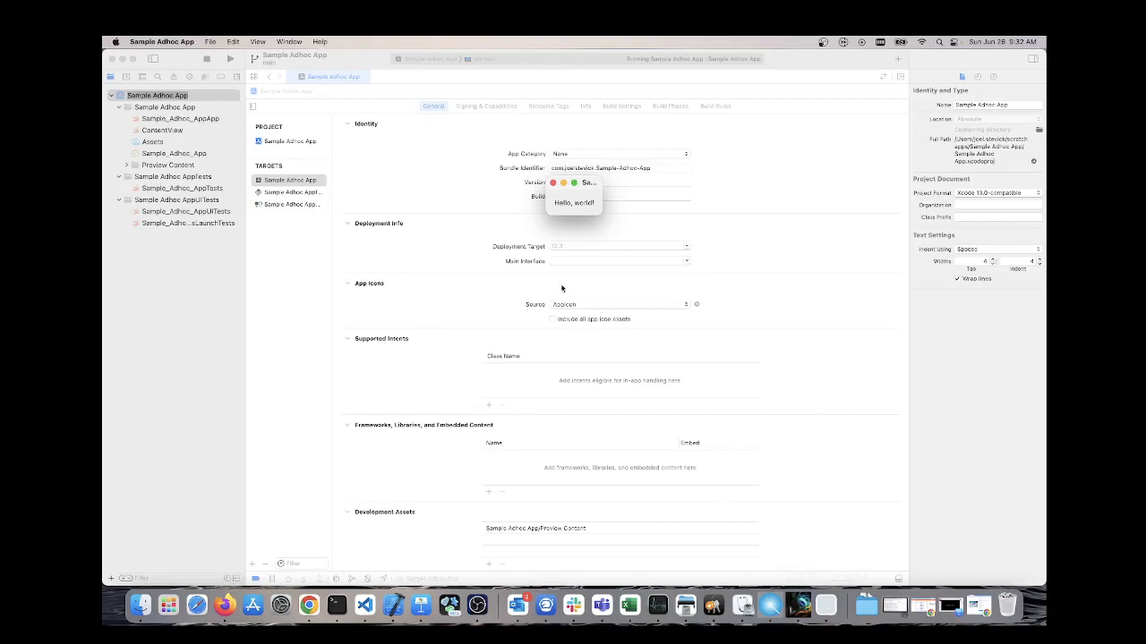
{"action": "left_click", "coordinate": [553, 183]}
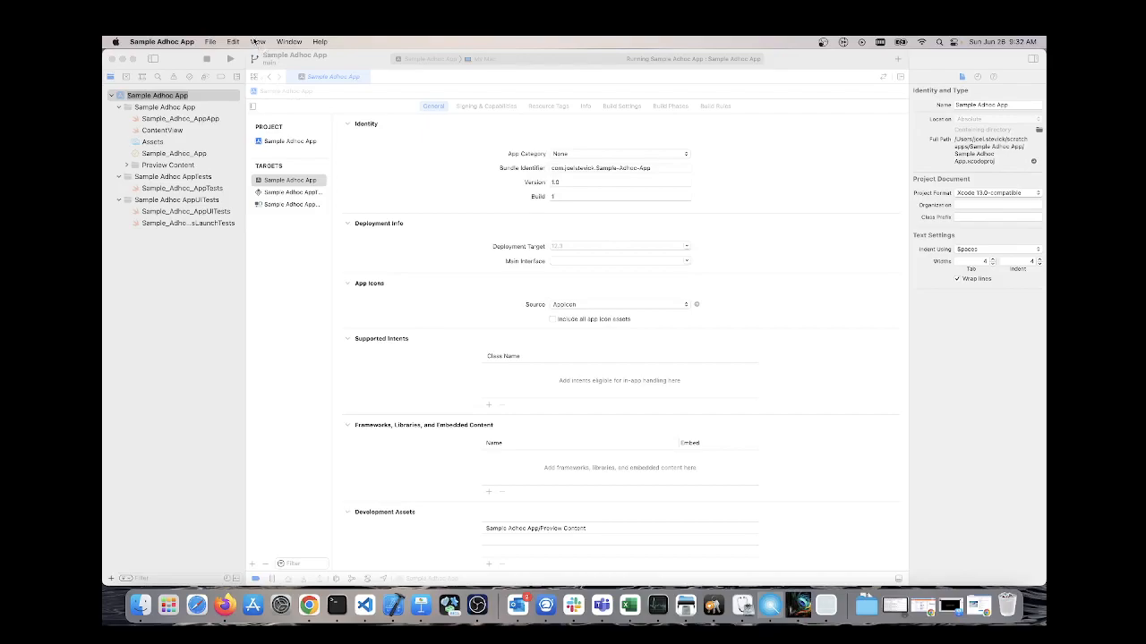
Clean the project's build folder, rerun the app from a fresh build and close its window.
{"action": "left_click", "coordinate": [351, 158]}
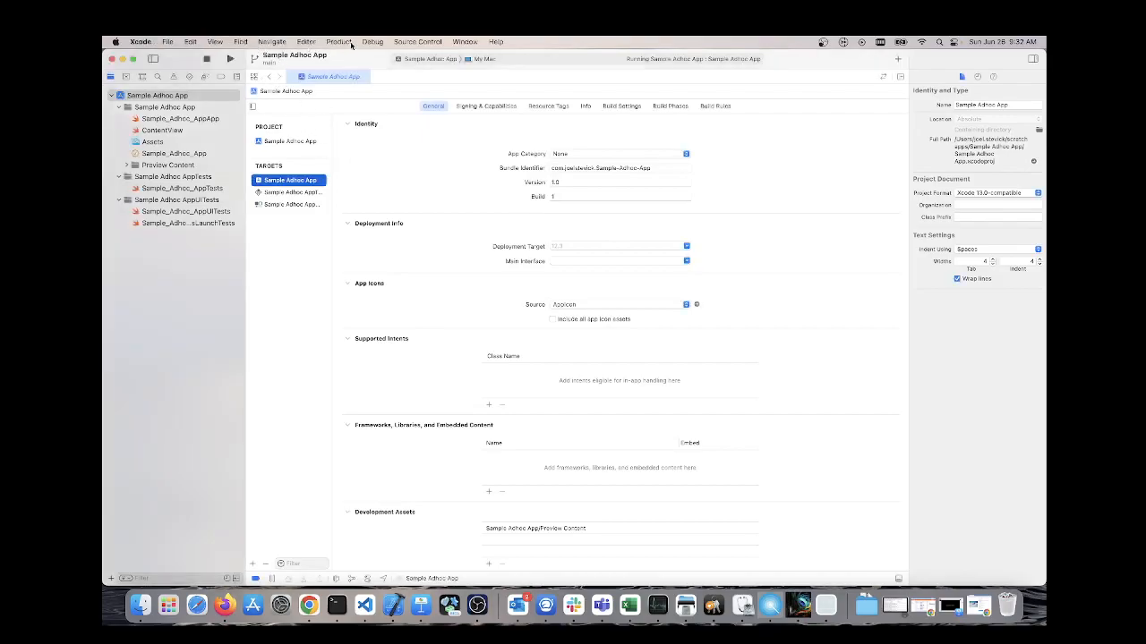
{"action": "left_click", "coordinate": [348, 43]}
{"action": "left_click", "coordinate": [364, 162]}
{"action": "left_click", "coordinate": [557, 342]}
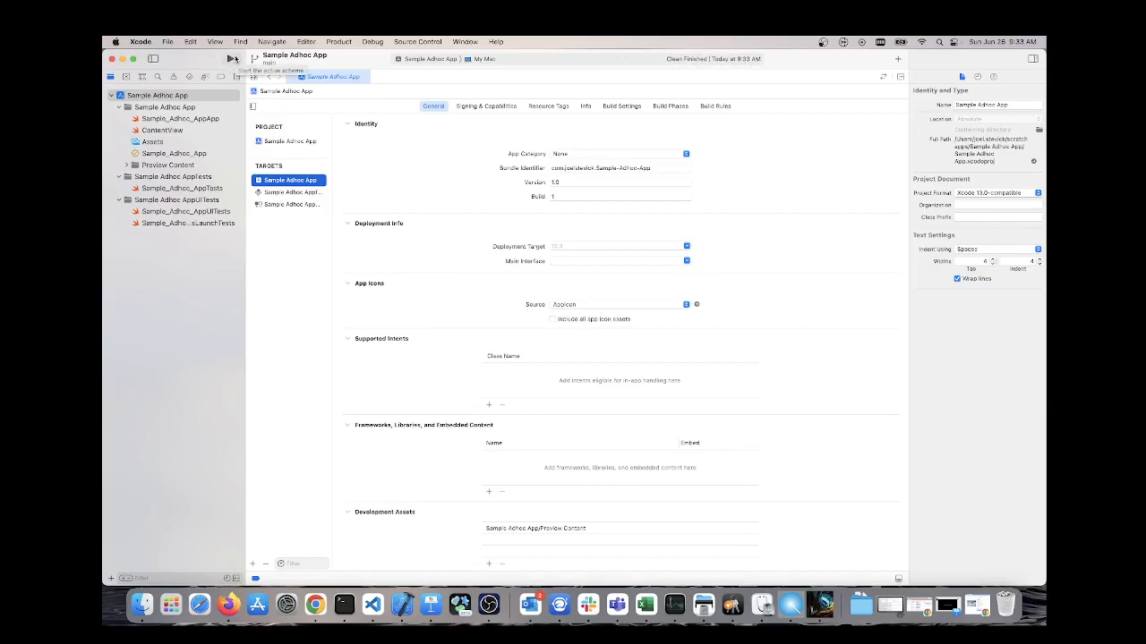
{"action": "left_click", "coordinate": [232, 58]}
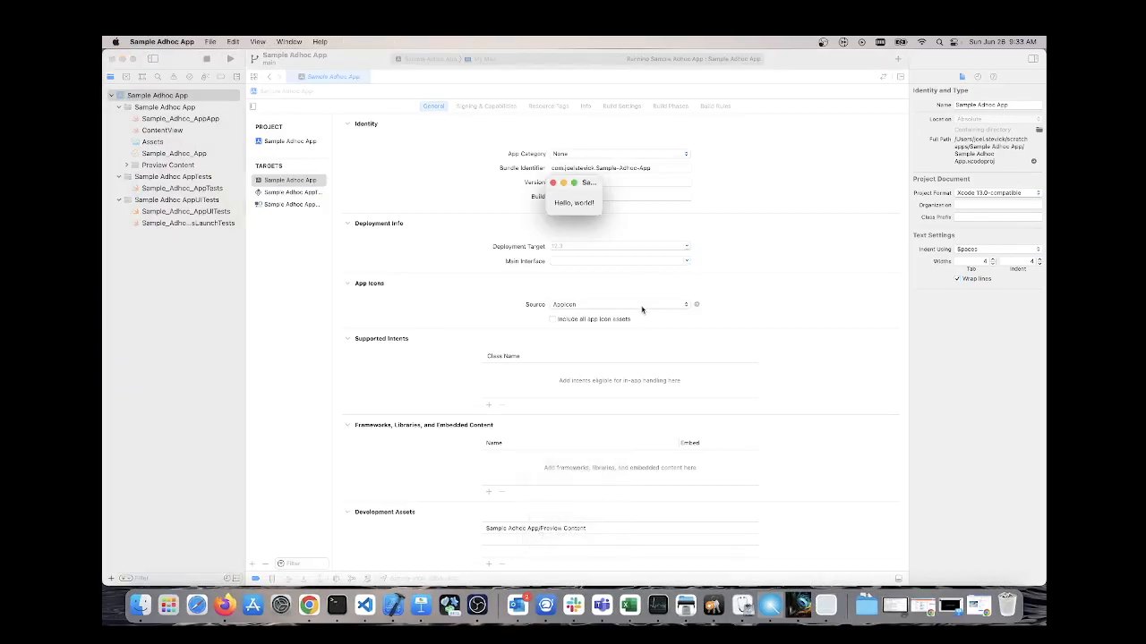
{"action": "left_click", "coordinate": [552, 183]}
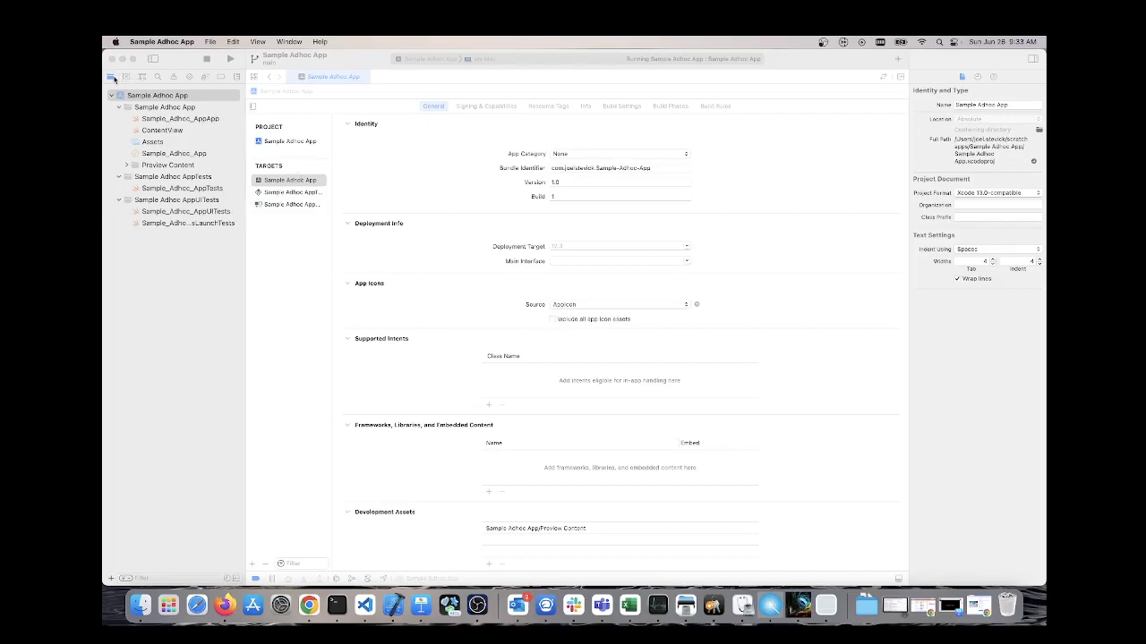
Open the AppIcon set in the project's Assets catalog.
{"action": "left_click", "coordinate": [112, 78]}
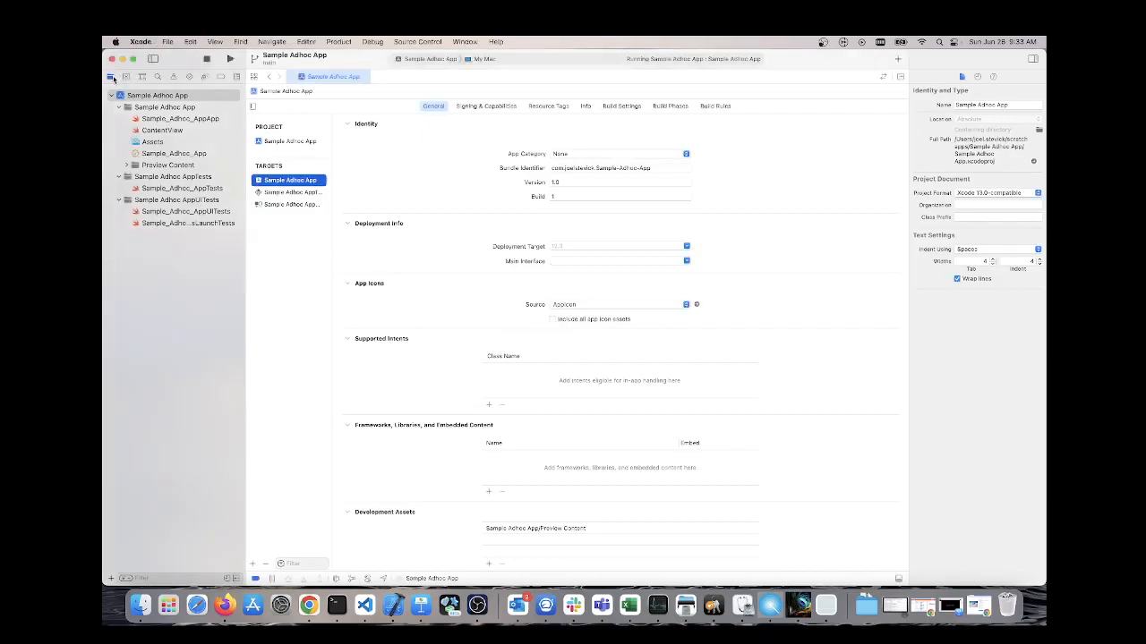
{"action": "left_click", "coordinate": [149, 142]}
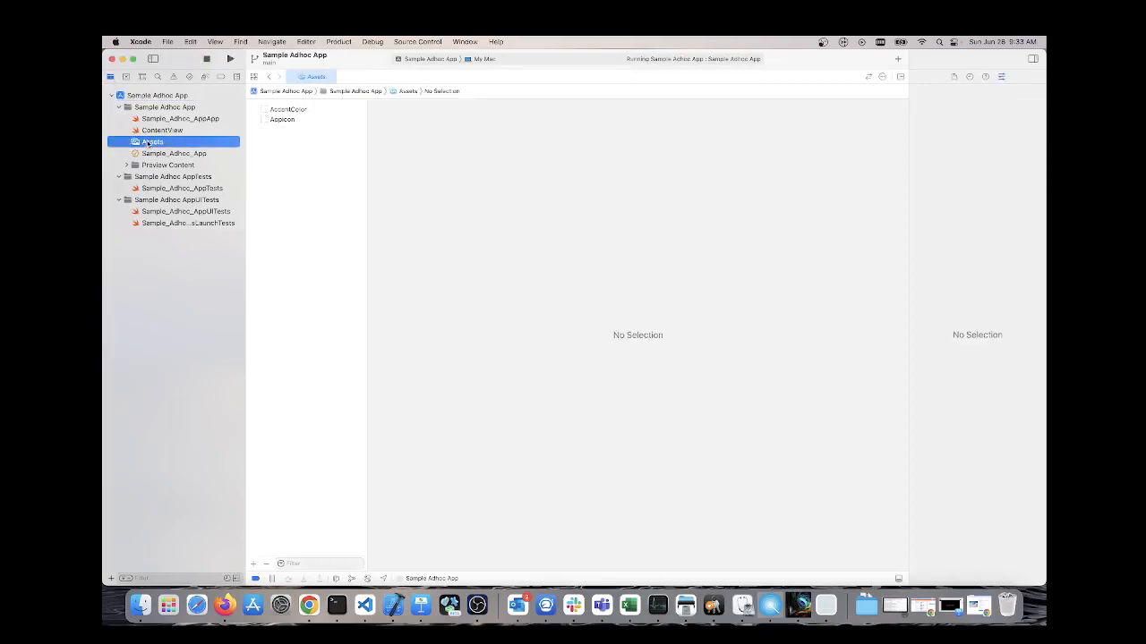
{"action": "left_click", "coordinate": [280, 121]}
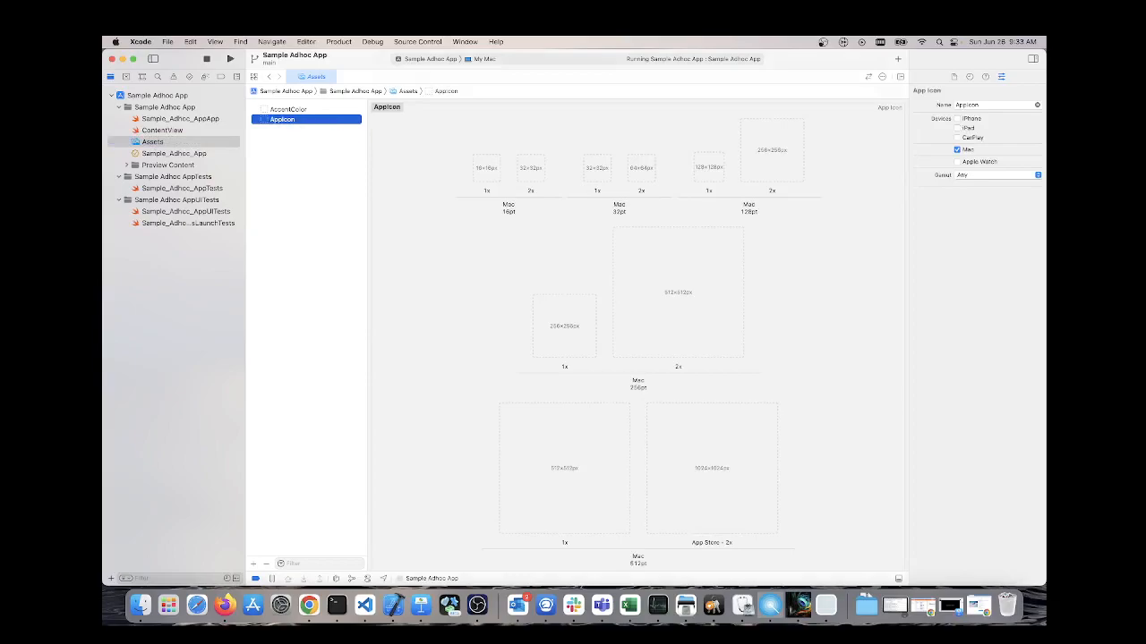
Place 512.png from the AppIcons 2 folder into the 256pt 2x and 512pt 1x Mac icon slots.
{"action": "left_click_drag", "start_coordinate": [530, 70], "coordinate": [625, 462]}
{"action": "scroll", "coordinate": [677, 241], "scroll_direction": "down", "scroll_amount": 1}
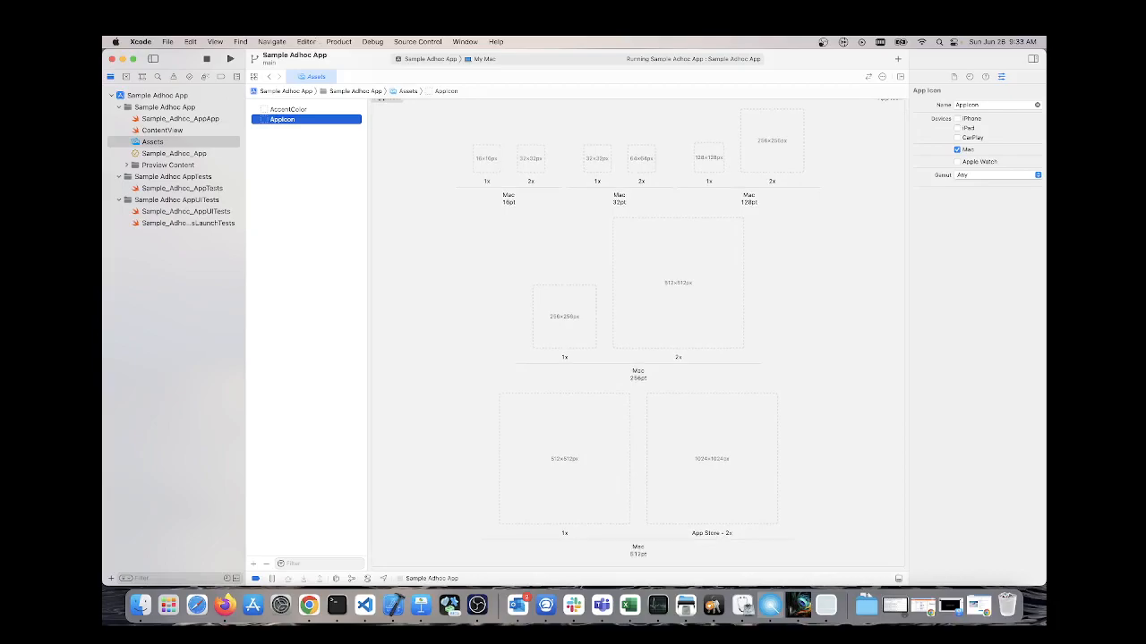
{"action": "left_click_drag", "start_coordinate": [564, 318], "coordinate": [653, 273]}
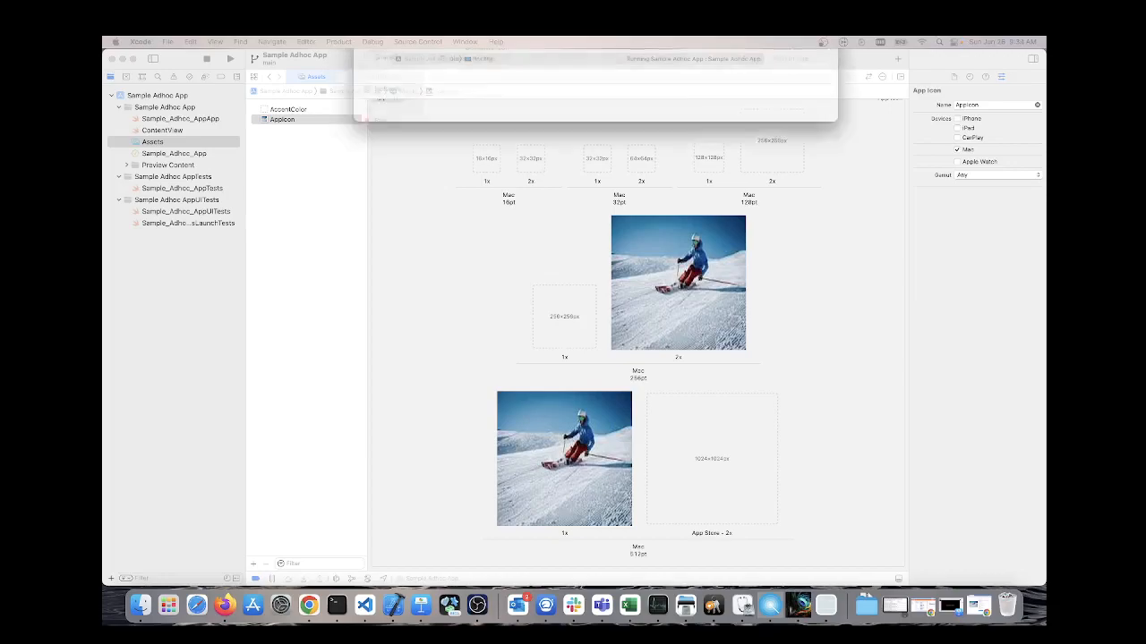
{"action": "left_click_drag", "start_coordinate": [489, 37], "coordinate": [537, 360]}
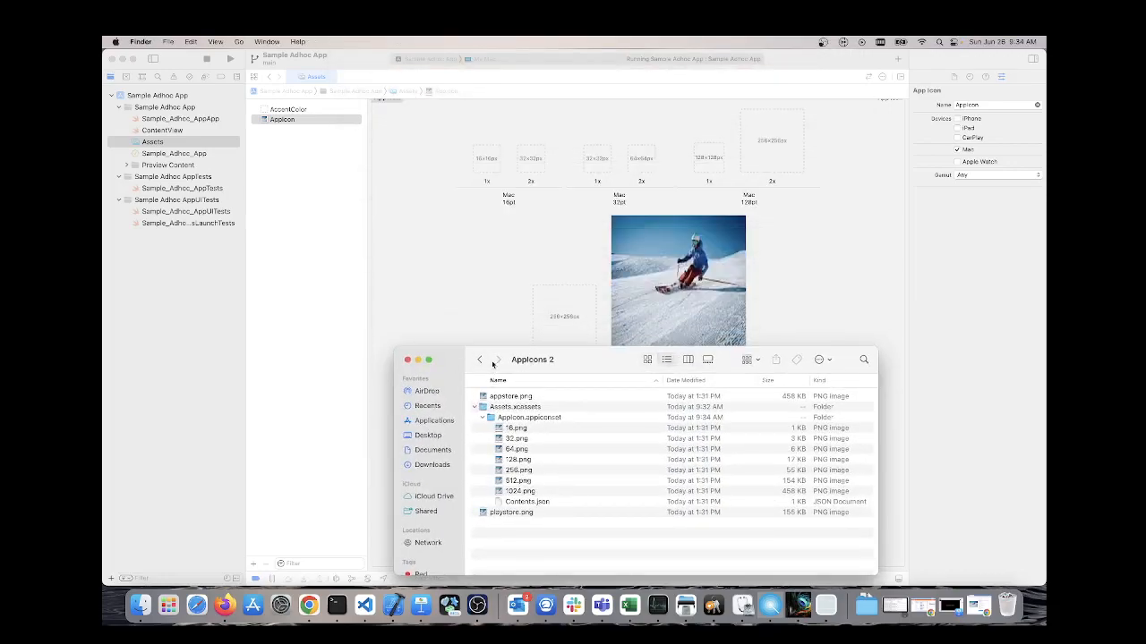
{"action": "left_click_drag", "start_coordinate": [507, 481], "coordinate": [555, 464]}
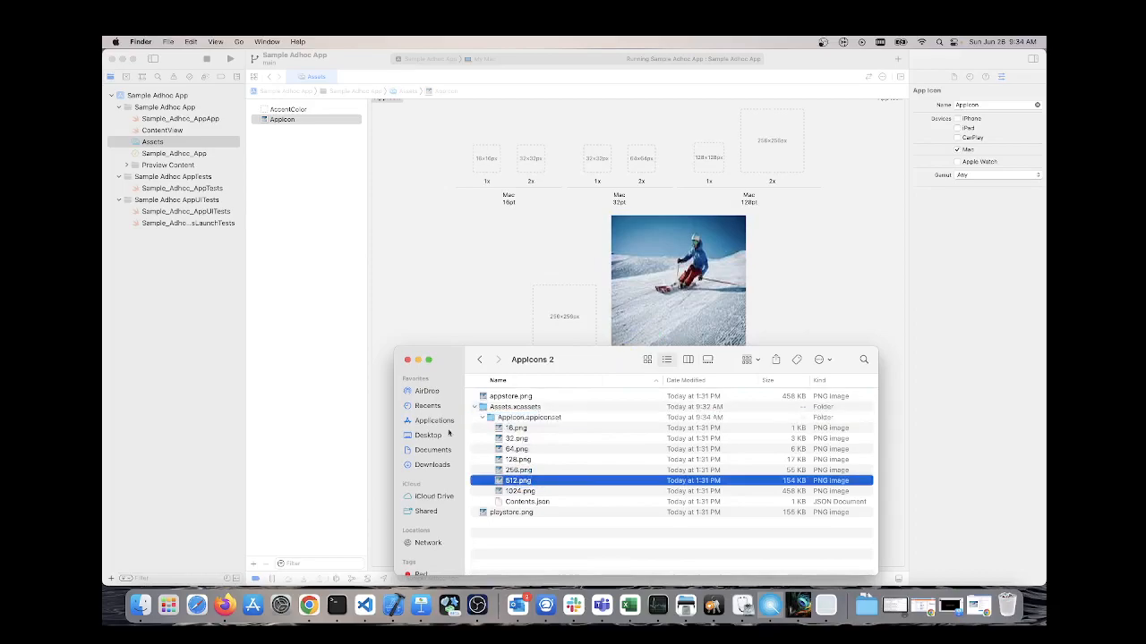
{"action": "left_click_drag", "start_coordinate": [442, 359], "coordinate": [314, 39]}
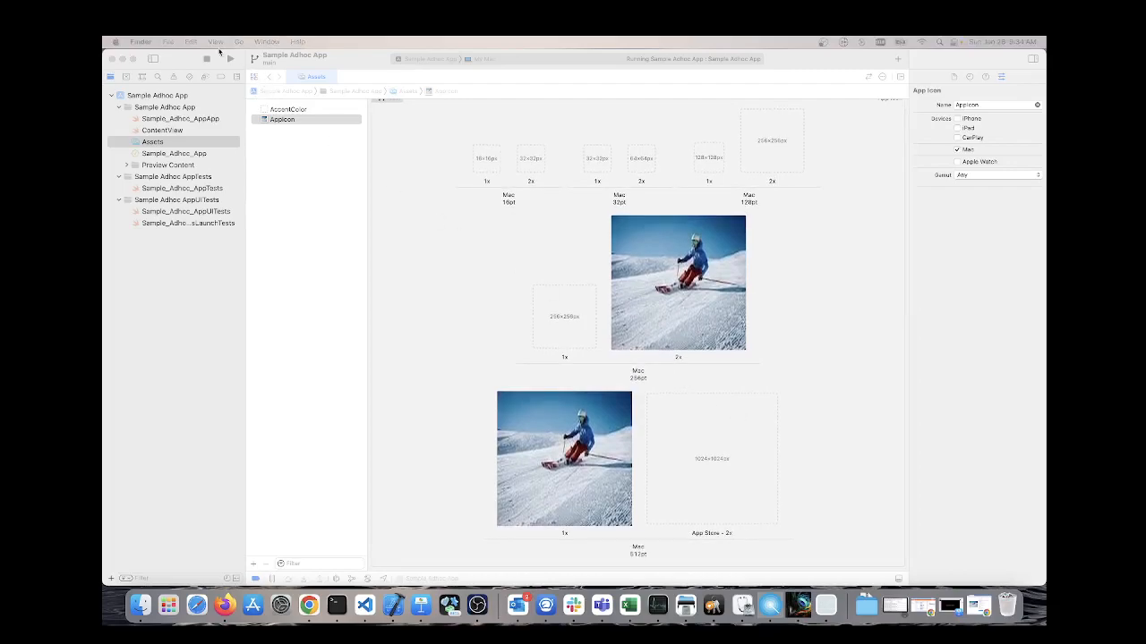
Clean the build folder and rerun Sample Adhoc App with the new icon images.
{"action": "left_click", "coordinate": [295, 132]}
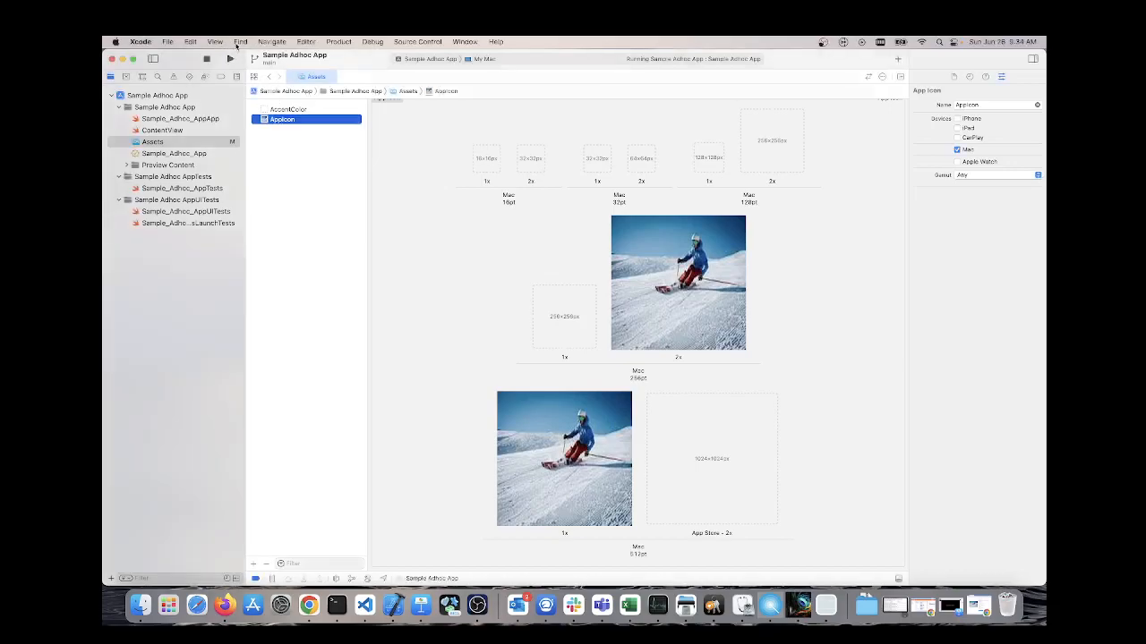
{"action": "left_click", "coordinate": [338, 42]}
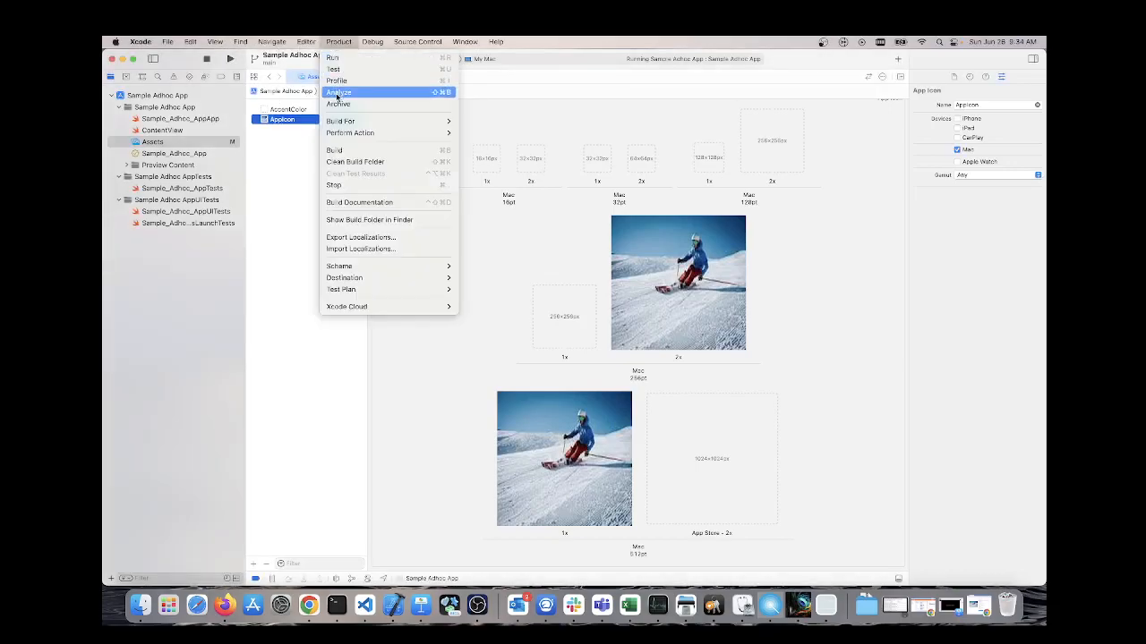
{"action": "left_click", "coordinate": [344, 156]}
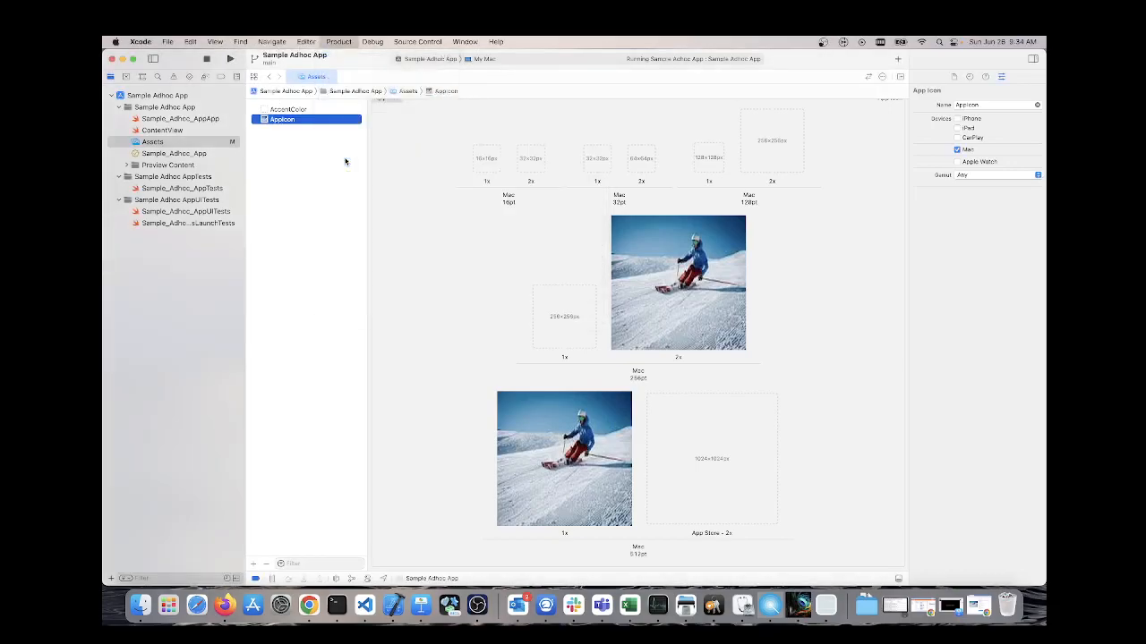
{"action": "left_click", "coordinate": [594, 343]}
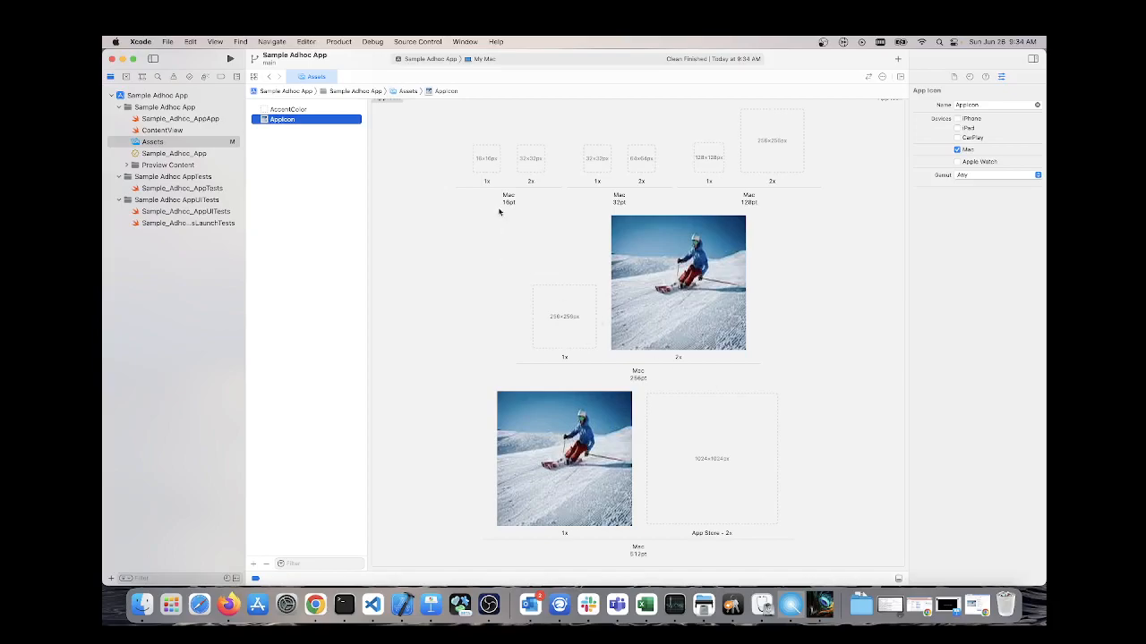
{"action": "left_click", "coordinate": [230, 60]}
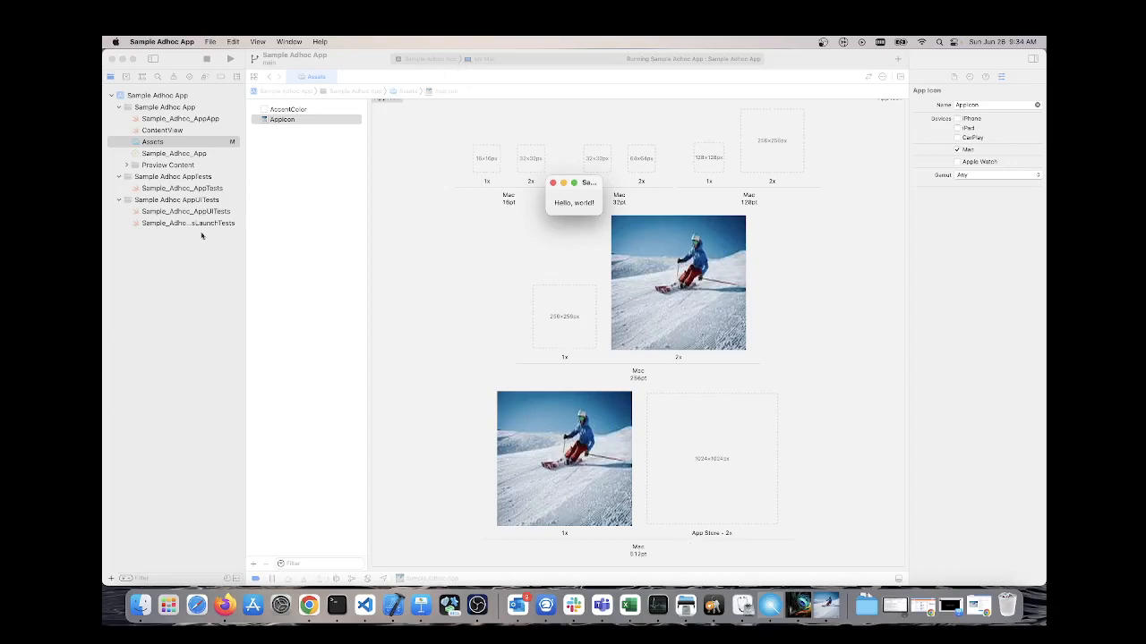
Return to the Xcode project and create an archive of Sample Adhoc App.
{"action": "left_click", "coordinate": [190, 43]}
{"action": "left_click", "coordinate": [346, 45]}
{"action": "left_click", "coordinate": [378, 185]}
{"action": "left_click", "coordinate": [338, 42]}
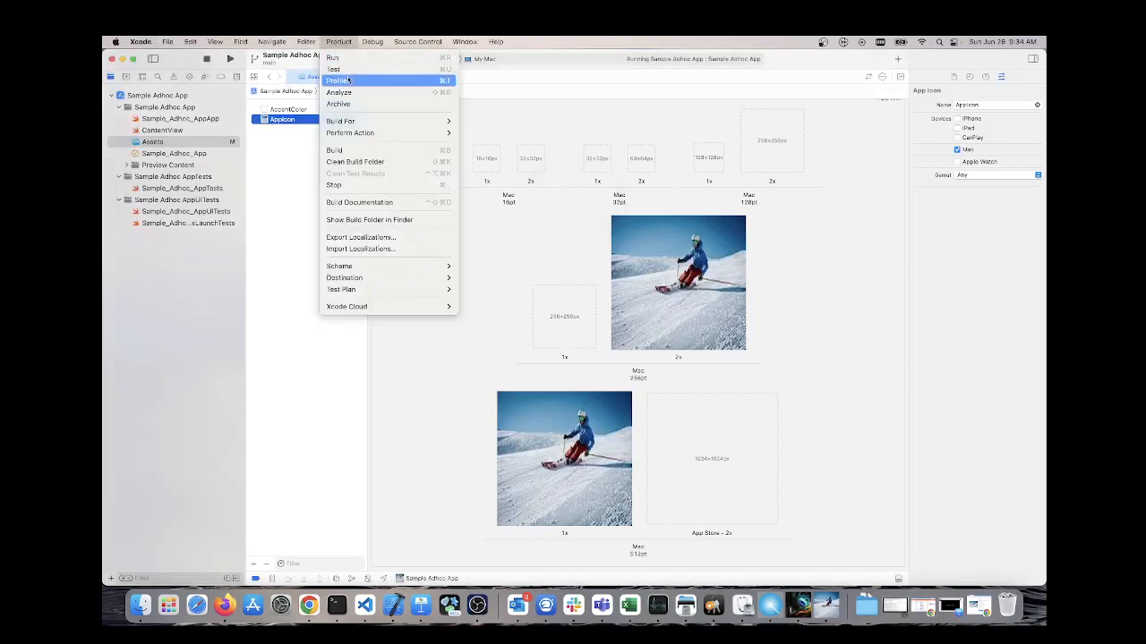
{"action": "left_click", "coordinate": [350, 104]}
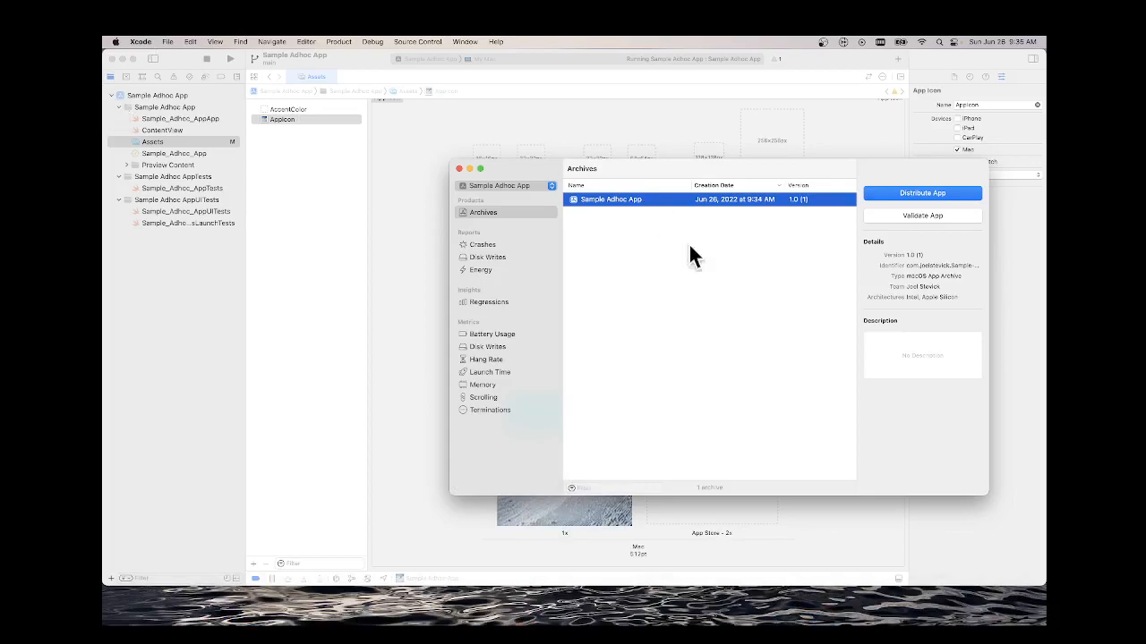
Distribute the archive with Developer ID, uploading it to the Apple notary service with automatically managed signing, and close the completed upload.
{"action": "left_click_drag", "start_coordinate": [662, 174], "coordinate": [574, 157]}
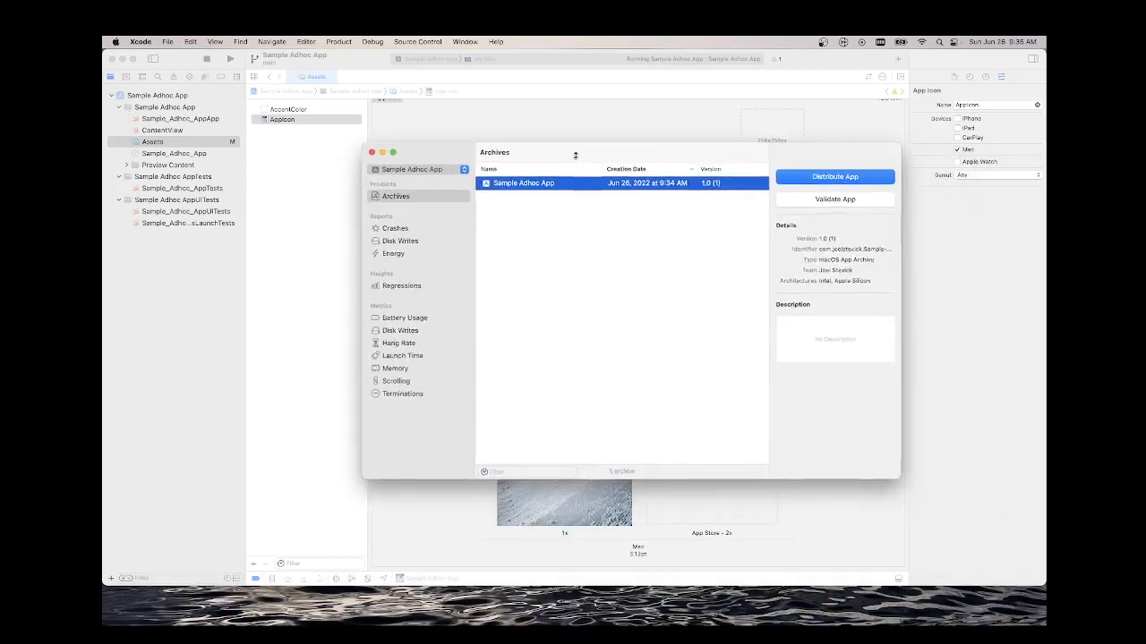
{"action": "left_click", "coordinate": [817, 178]}
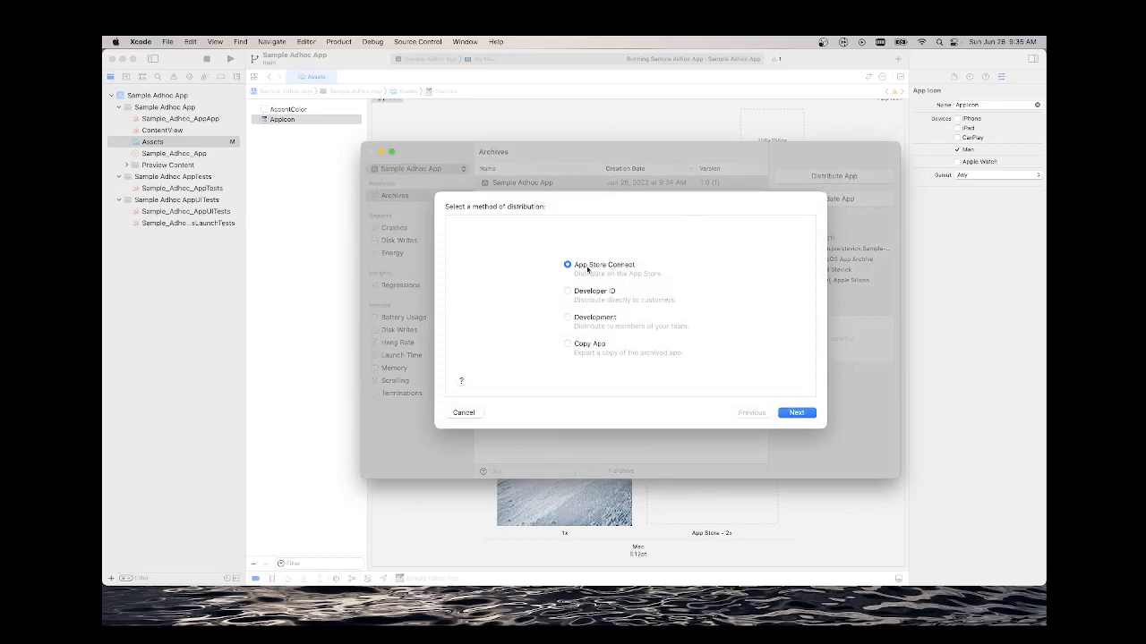
{"action": "left_click", "coordinate": [568, 292]}
{"action": "left_click", "coordinate": [793, 414]}
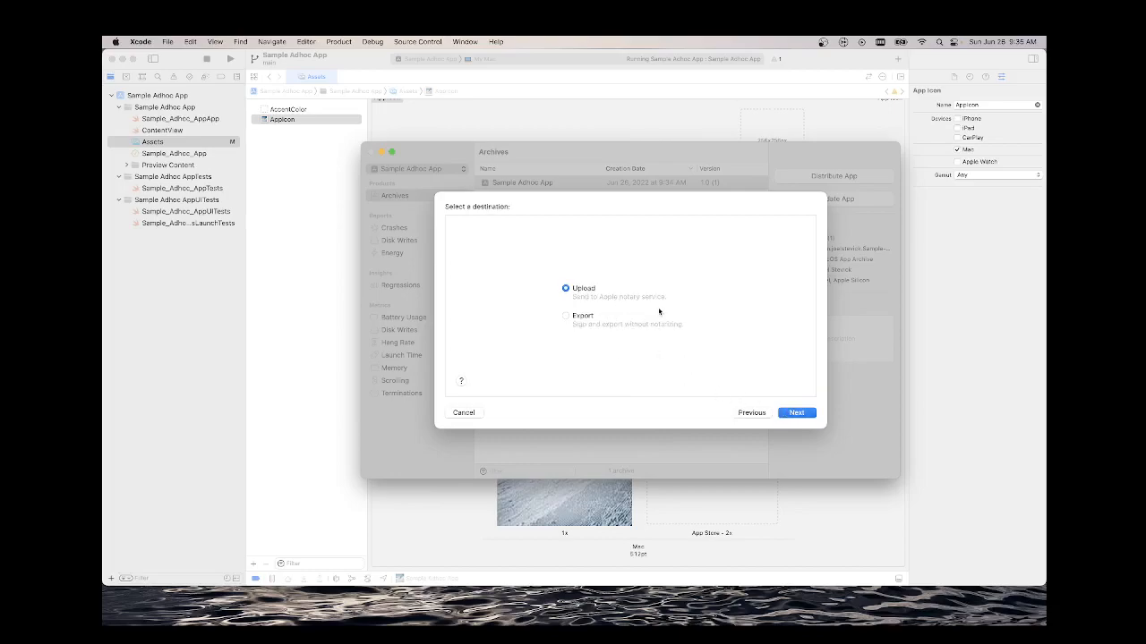
{"action": "left_click", "coordinate": [796, 414]}
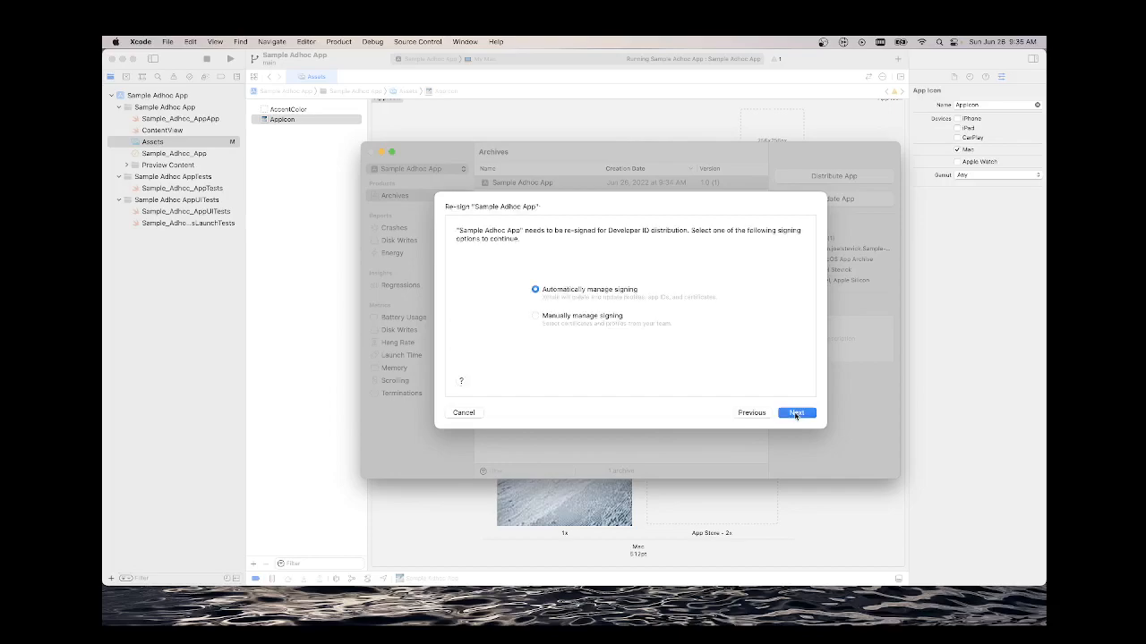
{"action": "left_click", "coordinate": [796, 413]}
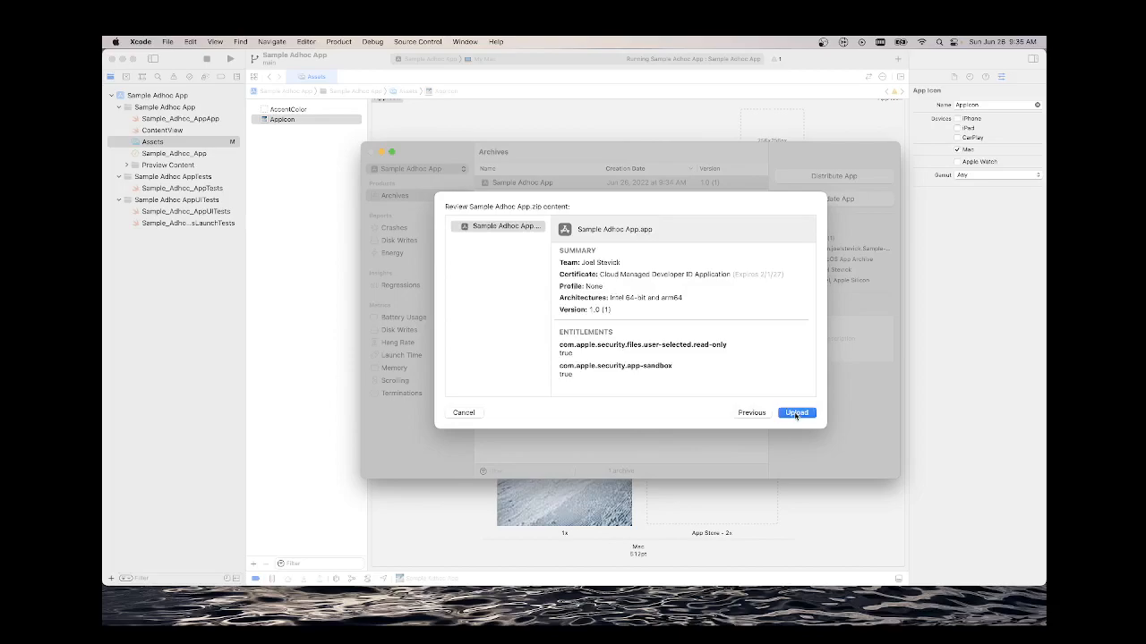
{"action": "left_click", "coordinate": [795, 413]}
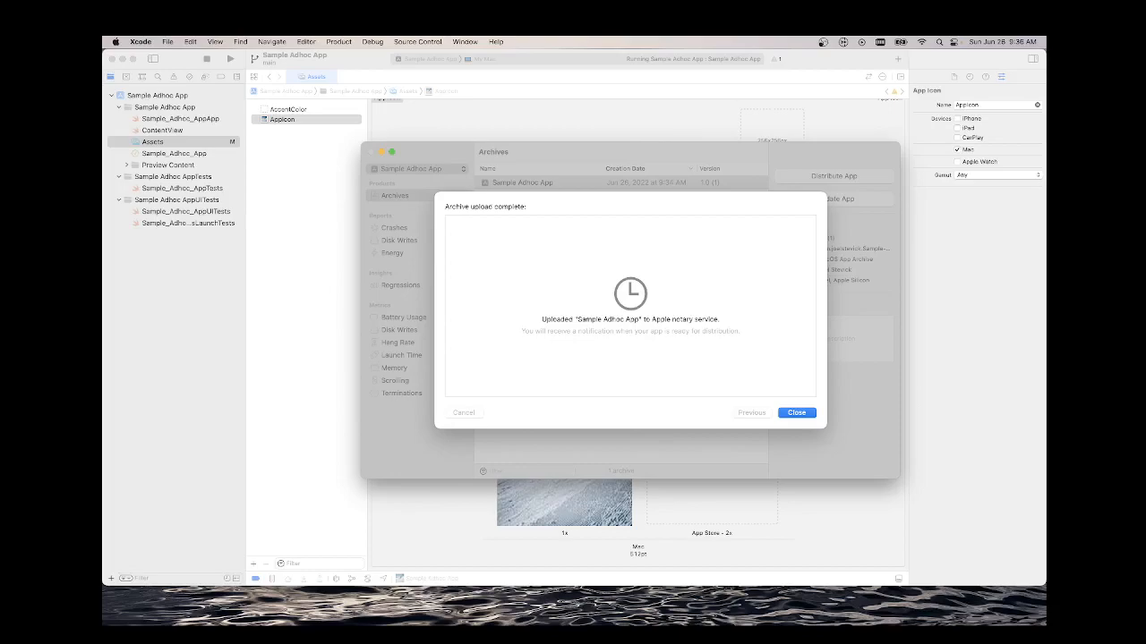
{"action": "key", "text": "super+Tab"}
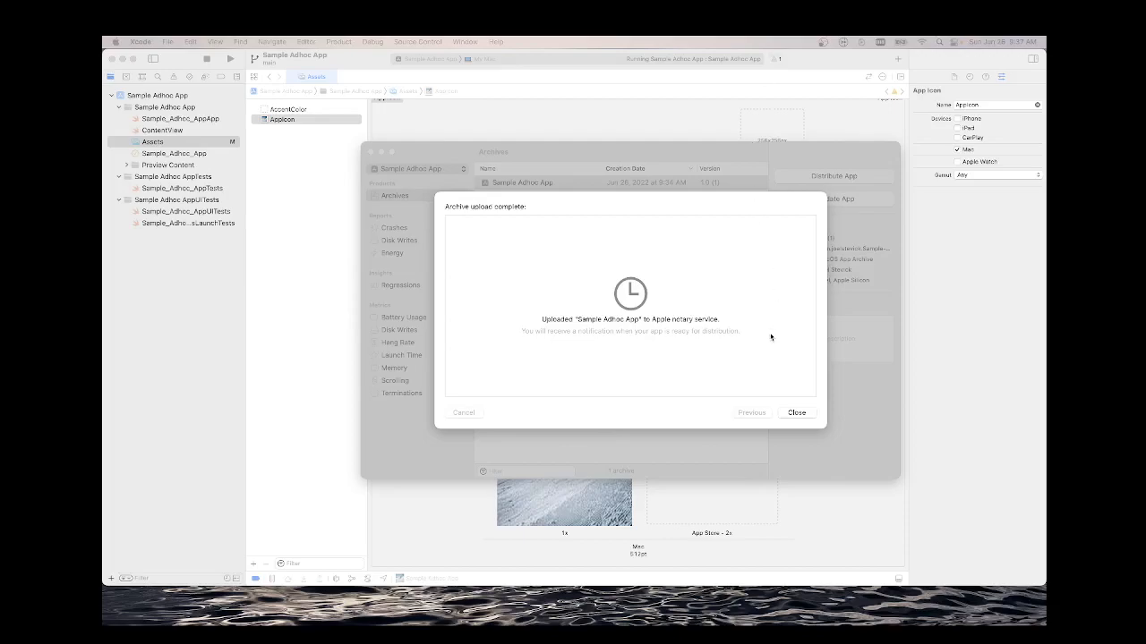
{"action": "left_click", "coordinate": [796, 412]}
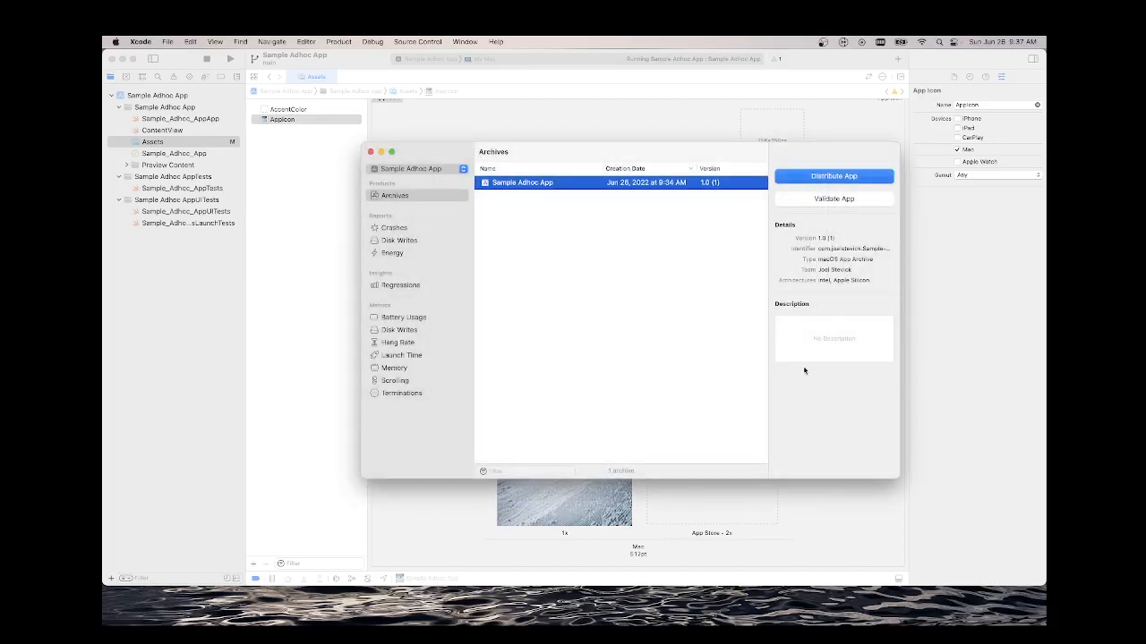
Export the notarized Developer ID build of the Sample Adhoc App archive to the scratch apps folder, keeping the suggested export name.
{"action": "left_click", "coordinate": [831, 182]}
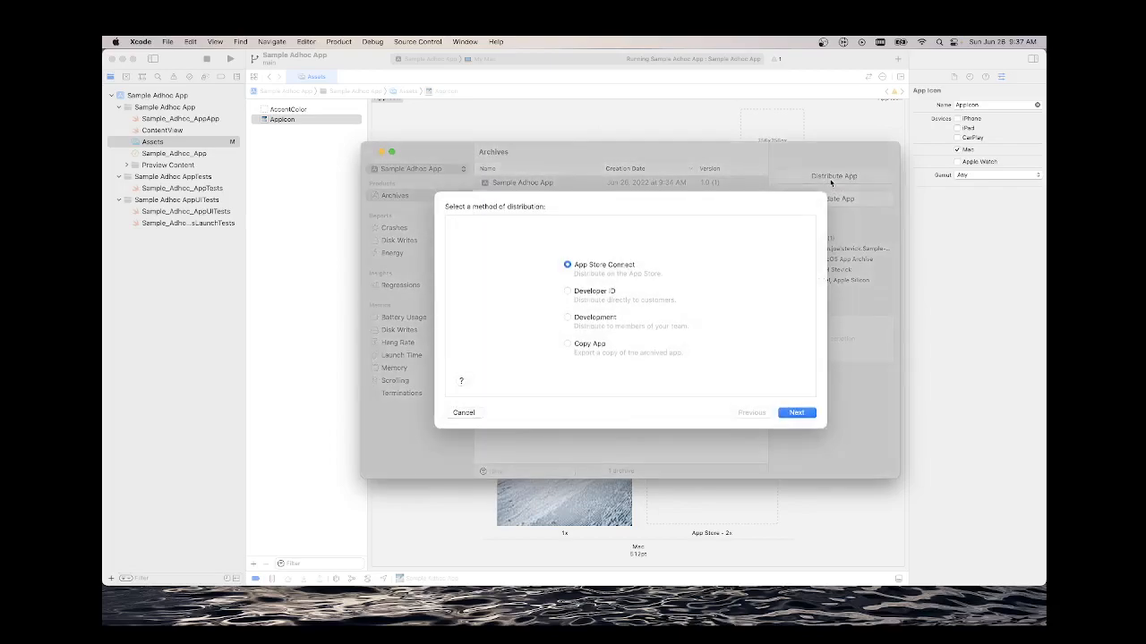
{"action": "left_click", "coordinate": [568, 292]}
{"action": "left_click", "coordinate": [800, 414]}
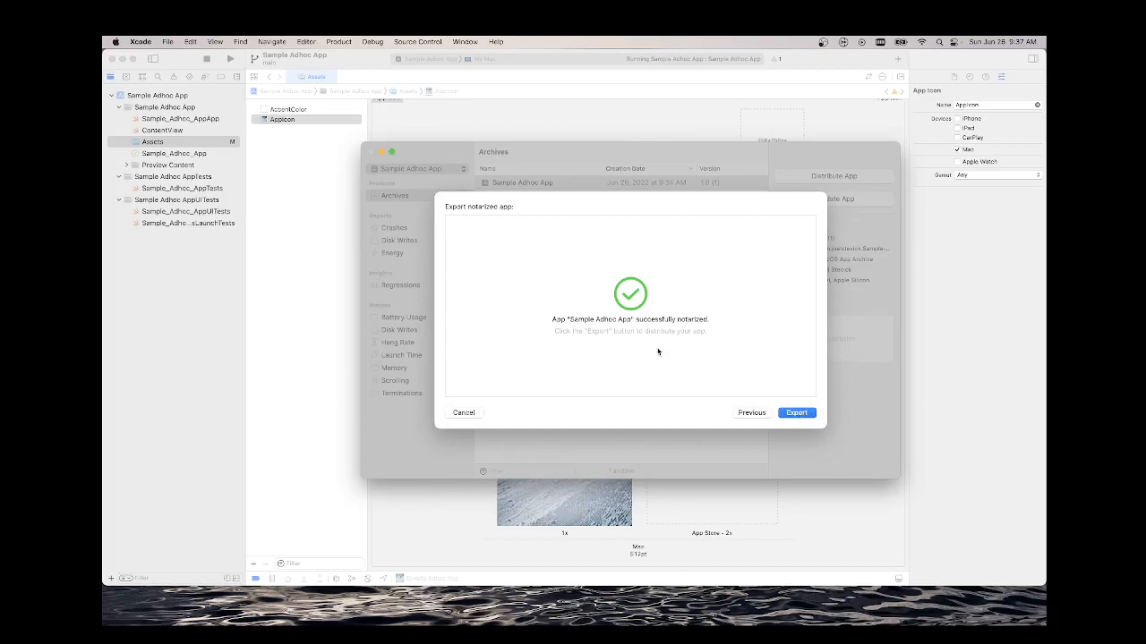
{"action": "left_click", "coordinate": [803, 413]}
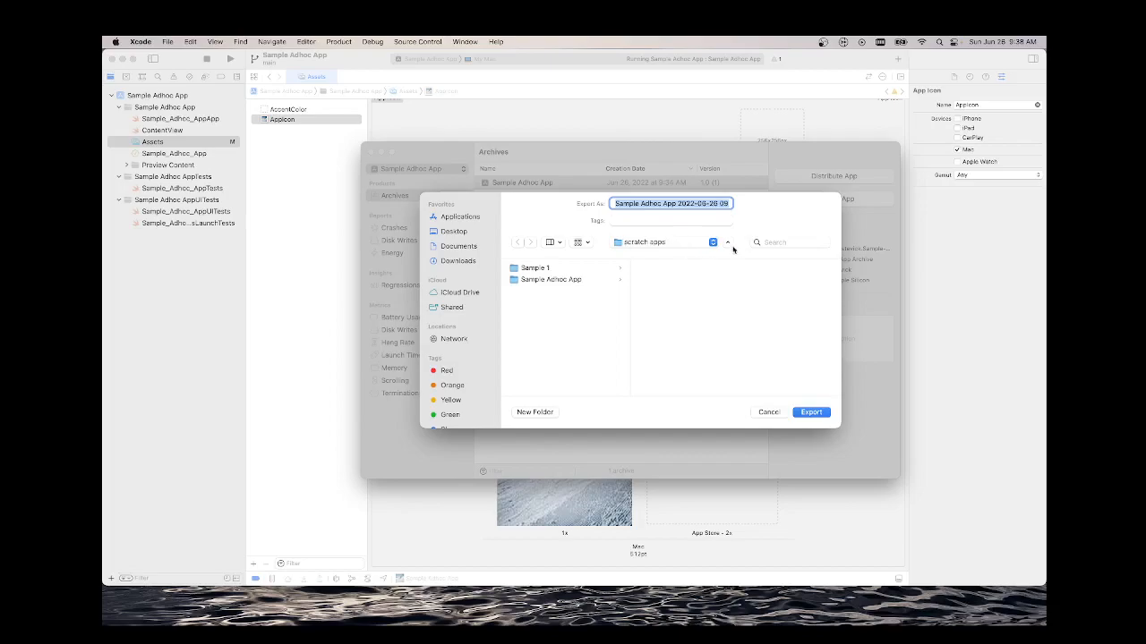
{"action": "left_click", "coordinate": [811, 413]}
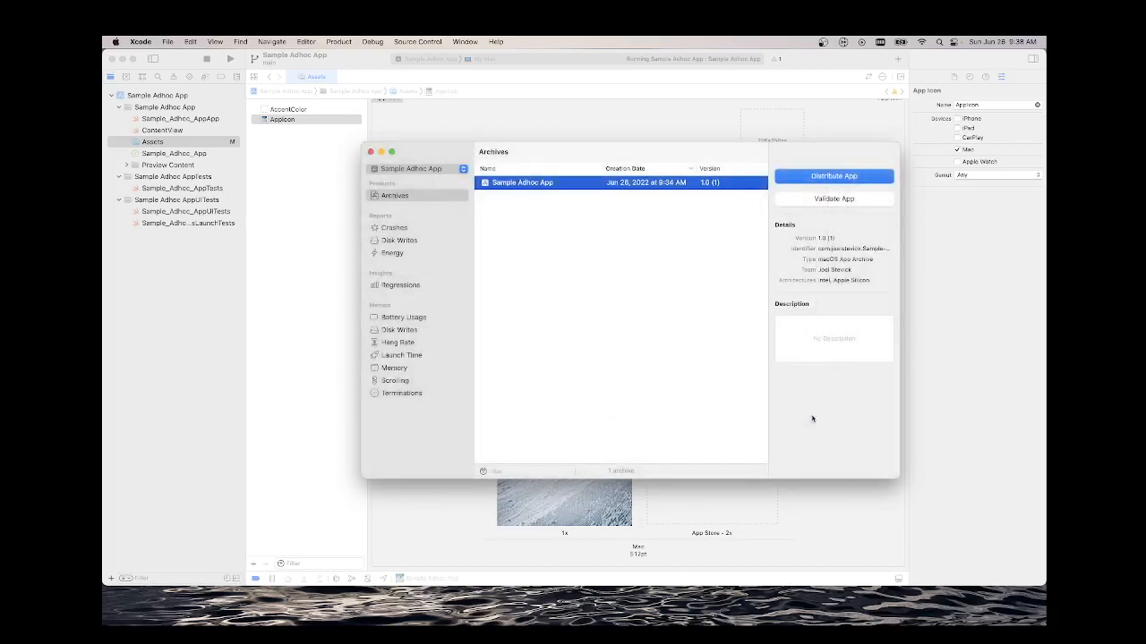
Reveal the Sample Adhoc App archive in Finder and open its .xcarchive file.
{"action": "right_click", "coordinate": [604, 187]}
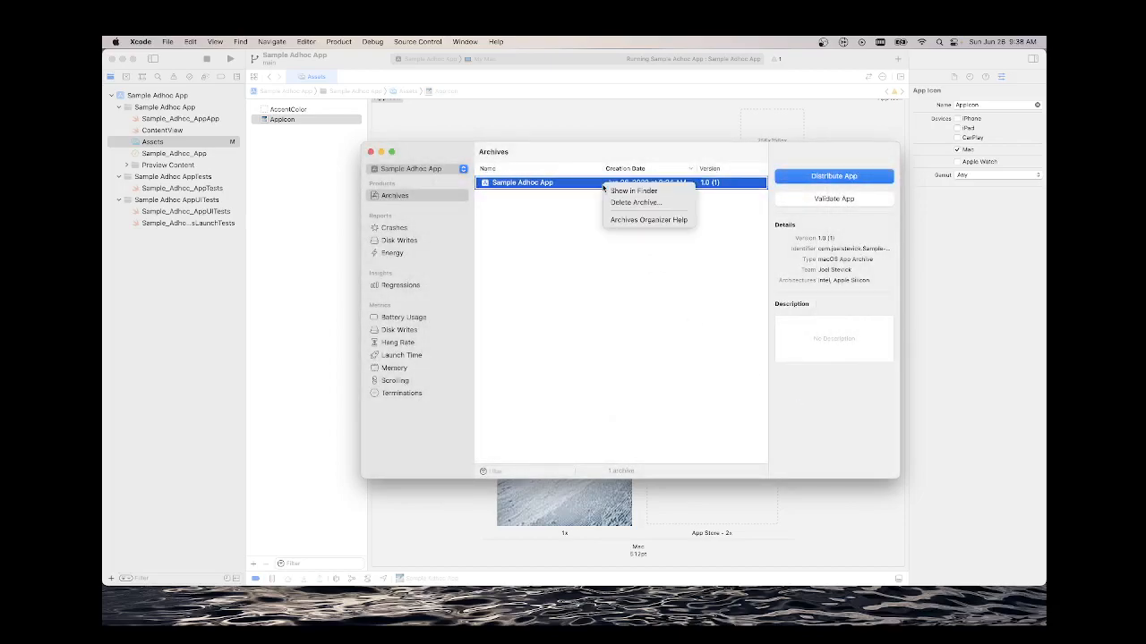
{"action": "left_click", "coordinate": [608, 191]}
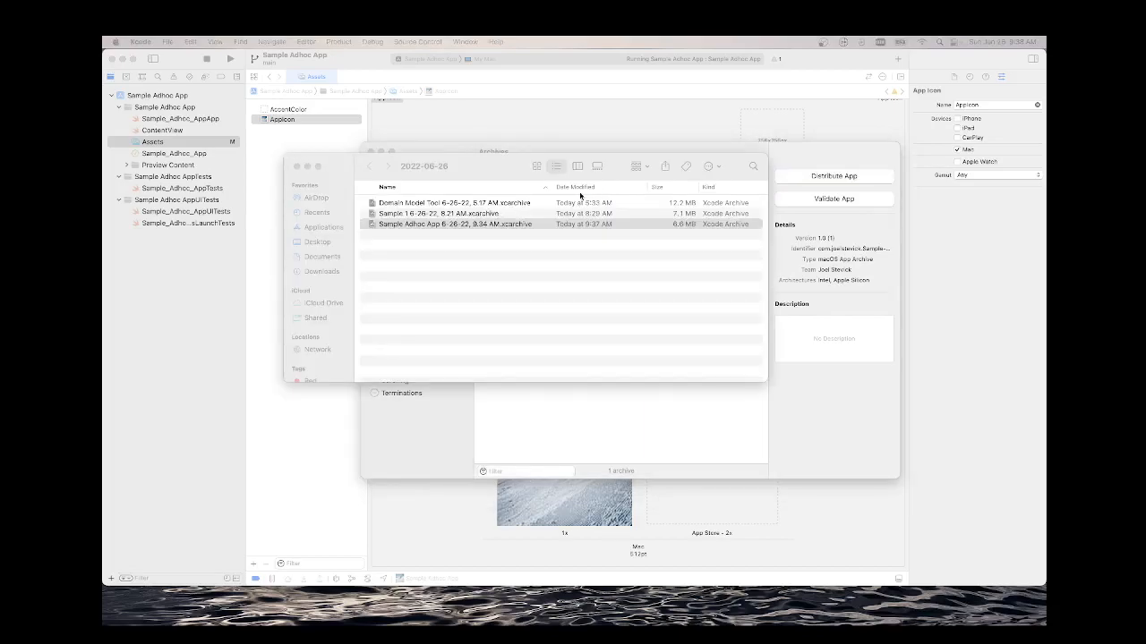
{"action": "double_click", "coordinate": [491, 224]}
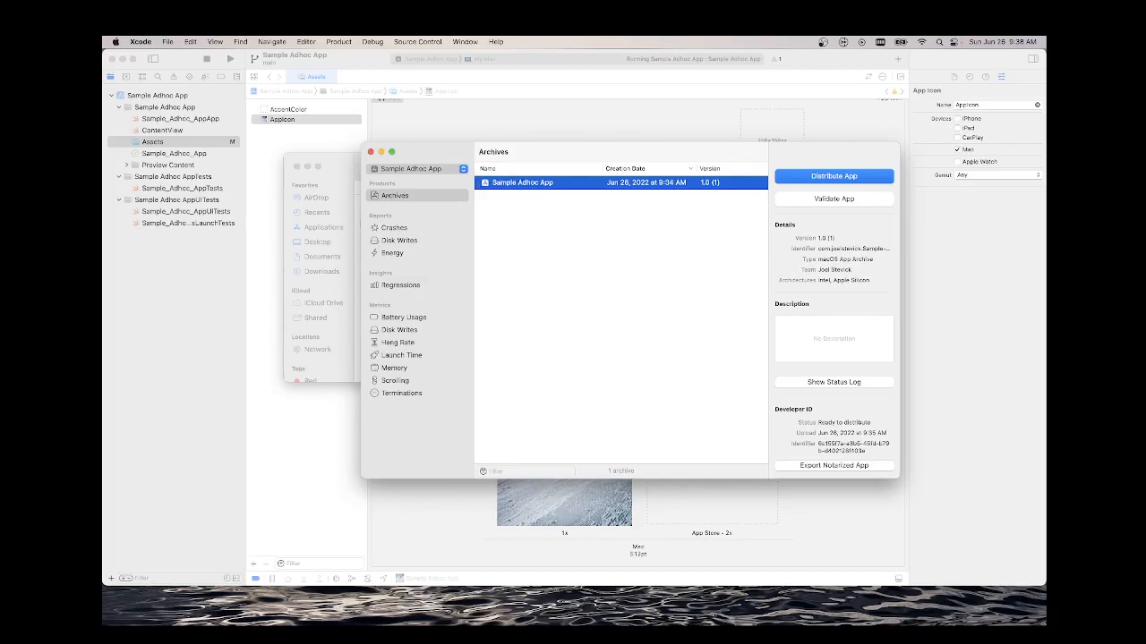
From the Archives organizer, show the Sample Adhoc App archive in Finder again.
{"action": "right_click", "coordinate": [535, 184]}
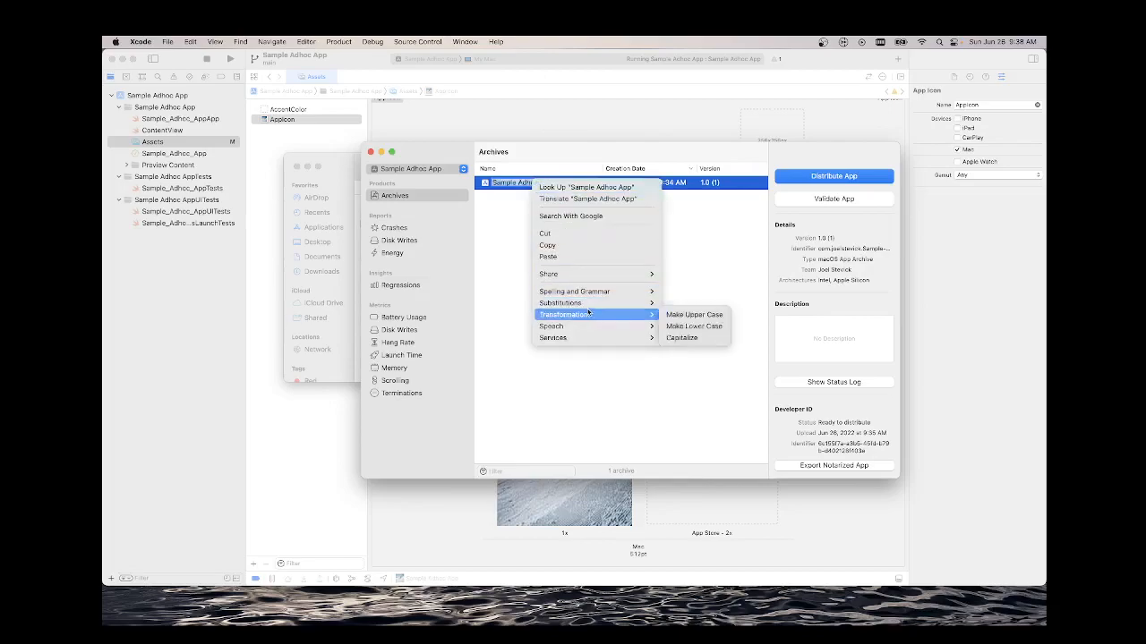
{"action": "left_click", "coordinate": [513, 195]}
{"action": "left_click", "coordinate": [590, 192]}
{"action": "right_click", "coordinate": [645, 185]}
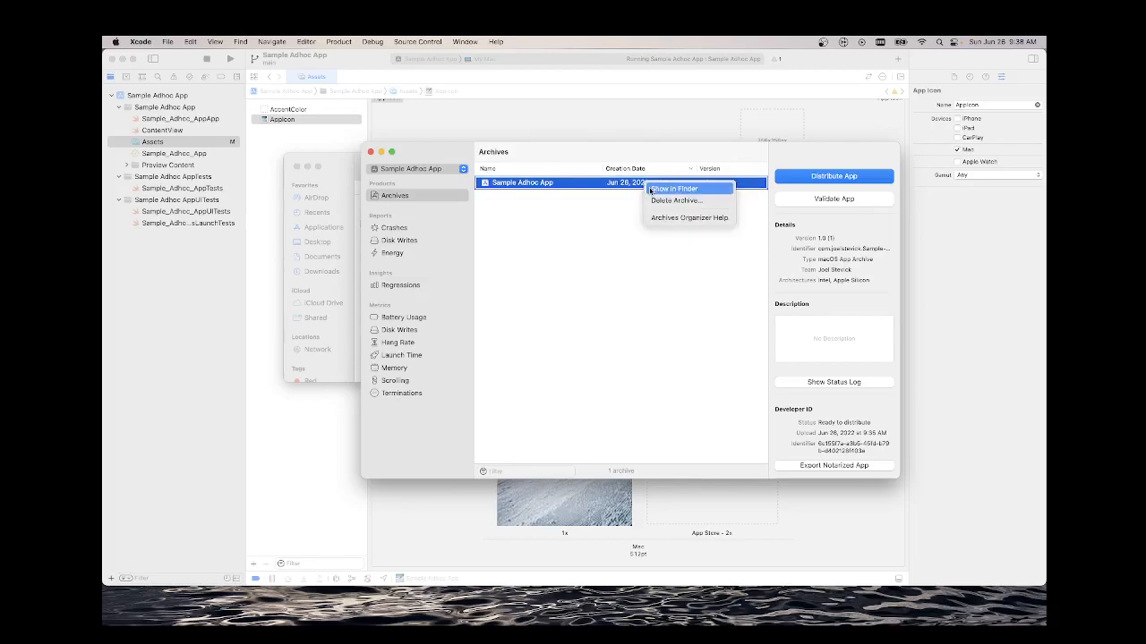
{"action": "left_click", "coordinate": [646, 188]}
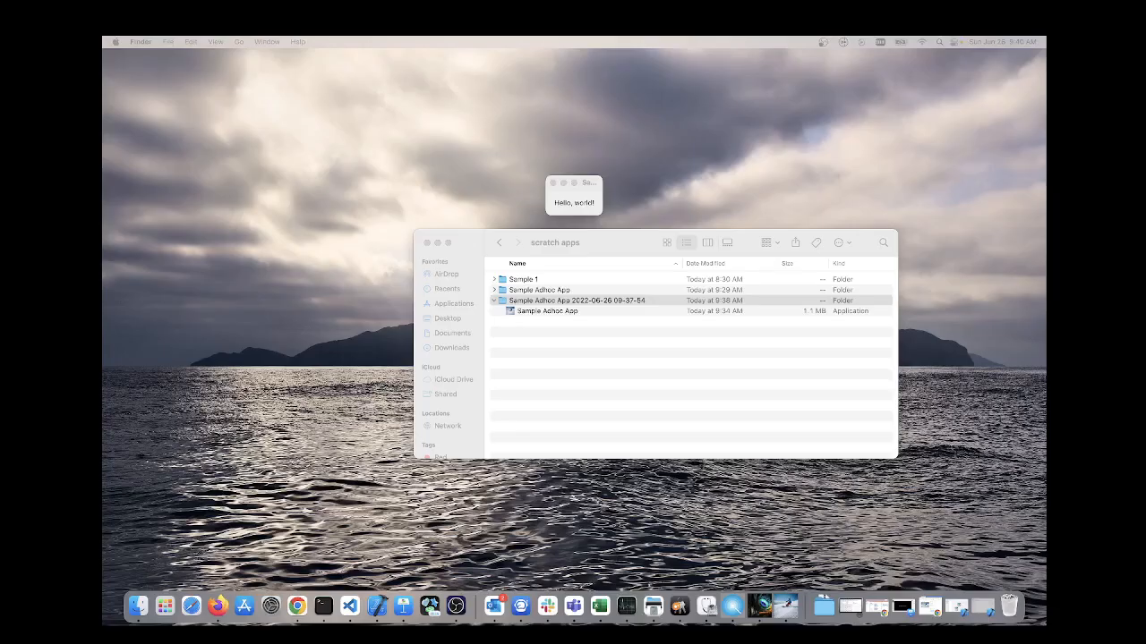
{"action": "left_click", "coordinate": [498, 302]}
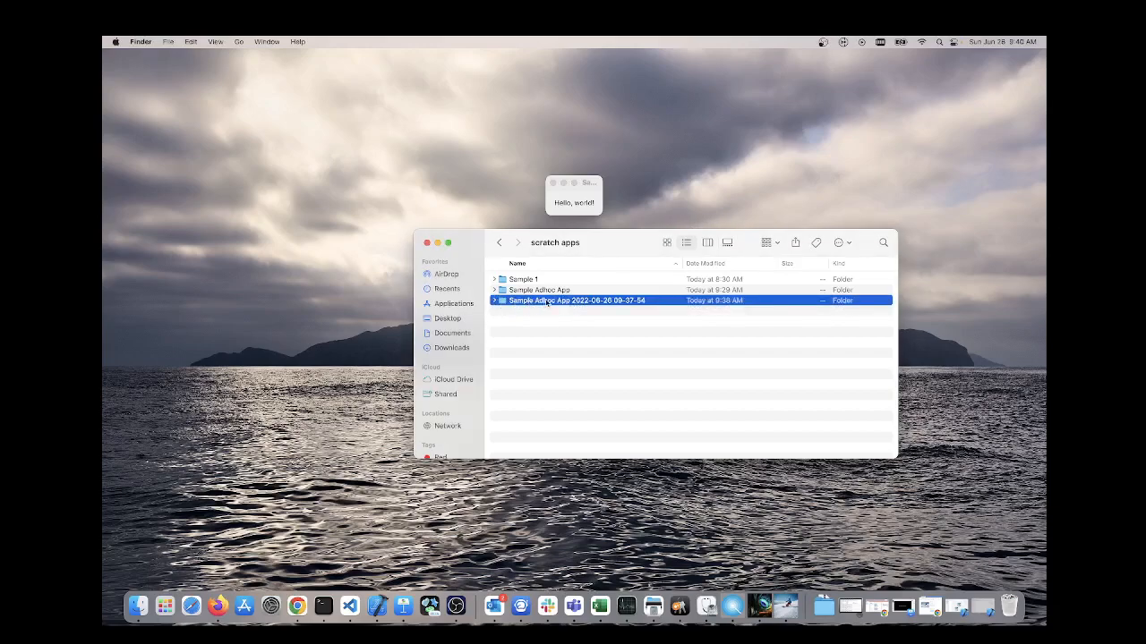
{"action": "left_click", "coordinate": [495, 302]}
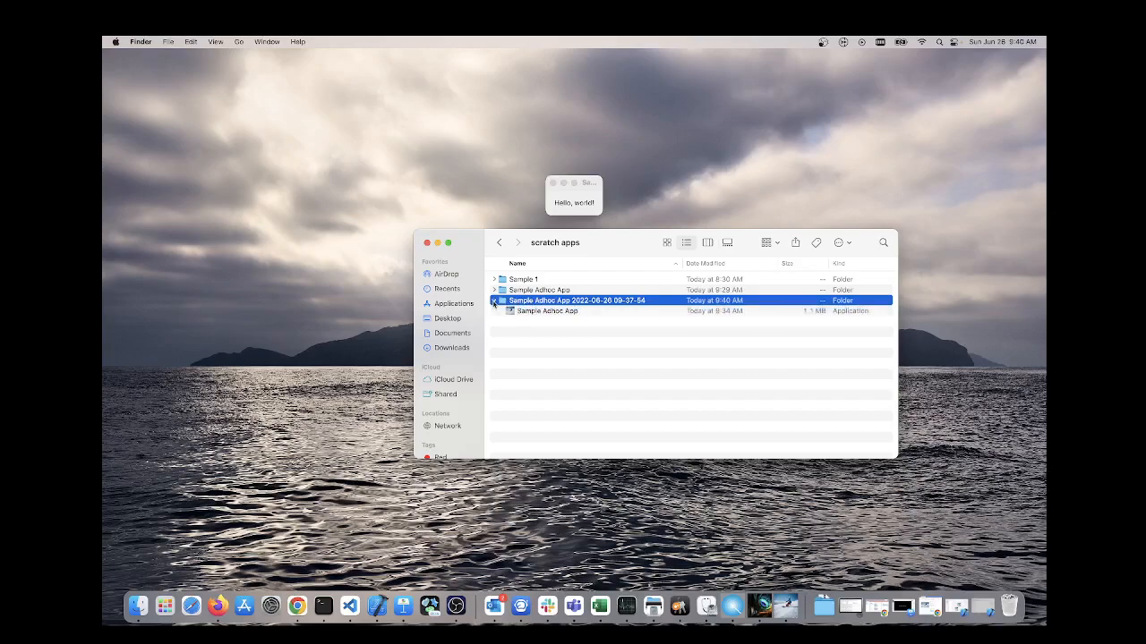
{"action": "double_click", "coordinate": [540, 312]}
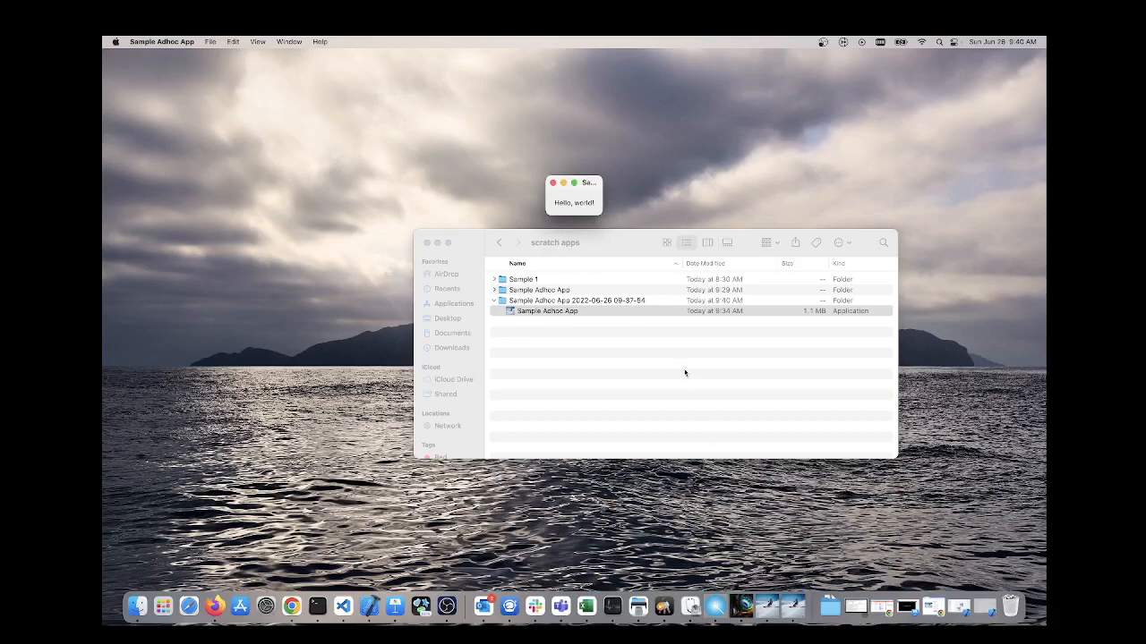
{"action": "left_click", "coordinate": [552, 183]}
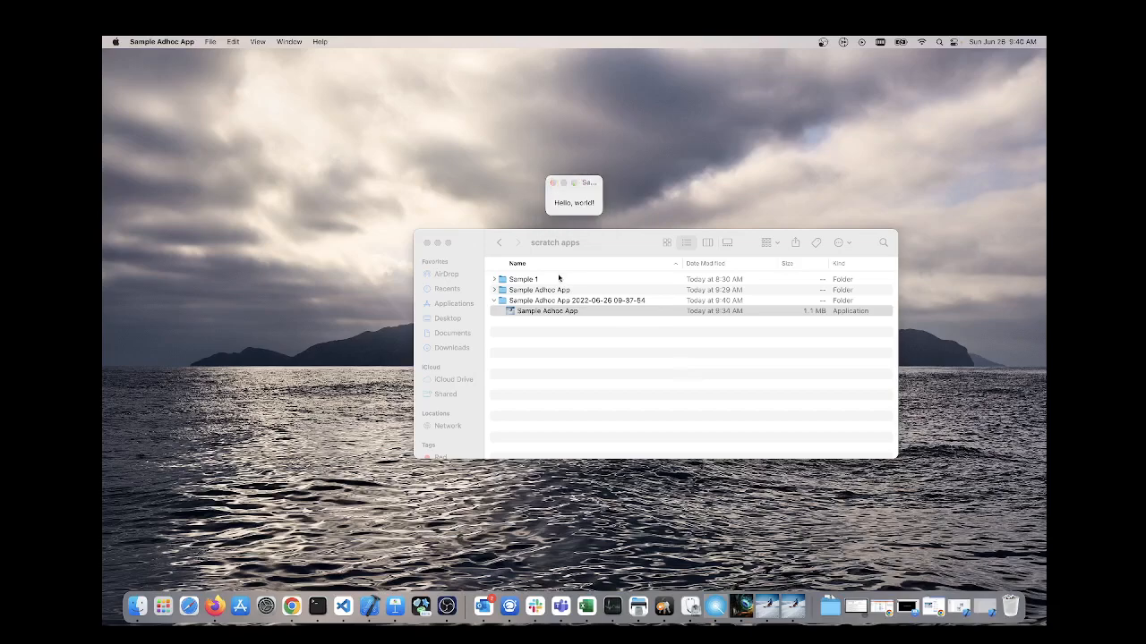
{"action": "left_click", "coordinate": [552, 183]}
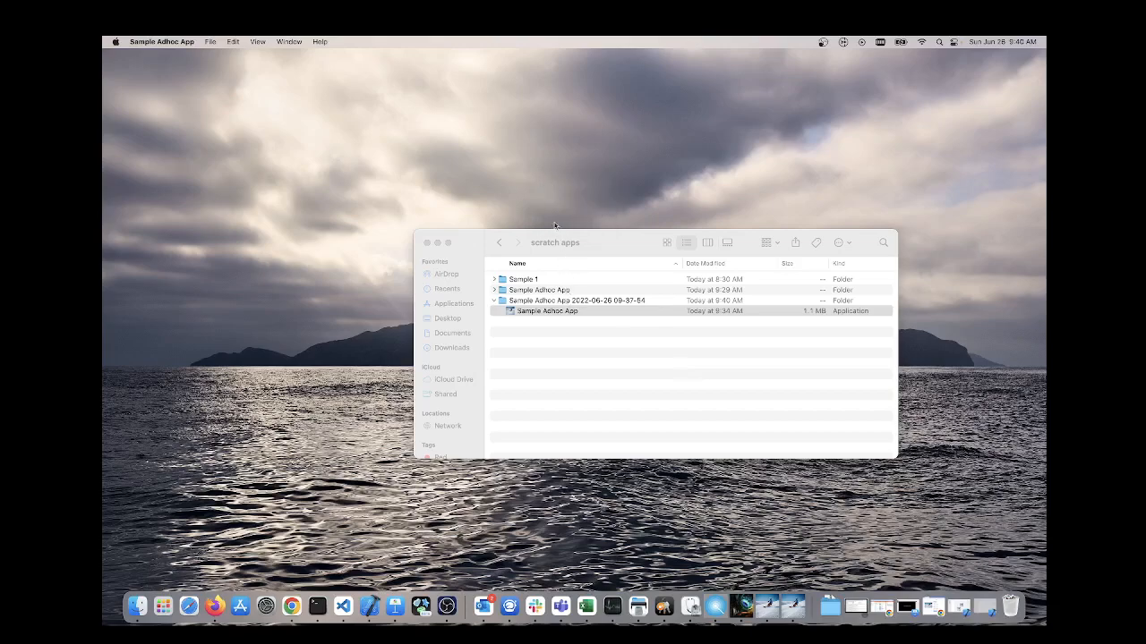
Compress the exported Sample Adhoc App into a ZIP archive and open the archive's file name for editing.
{"action": "right_click", "coordinate": [562, 312]}
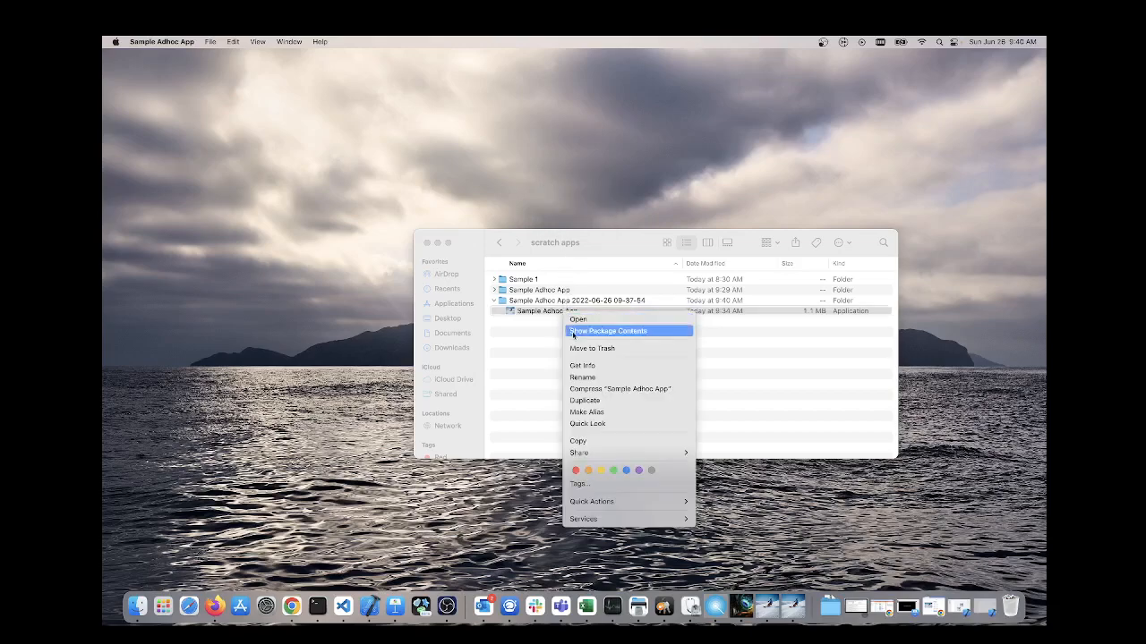
{"action": "left_click", "coordinate": [591, 388]}
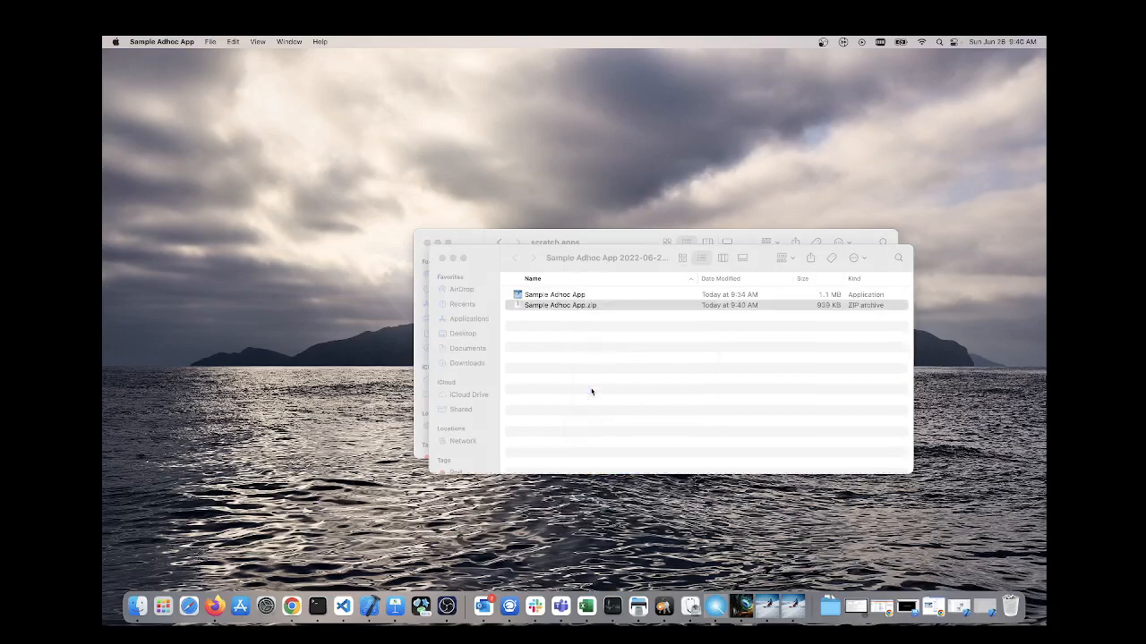
{"action": "left_click", "coordinate": [592, 306]}
{"action": "key", "text": "Return"}
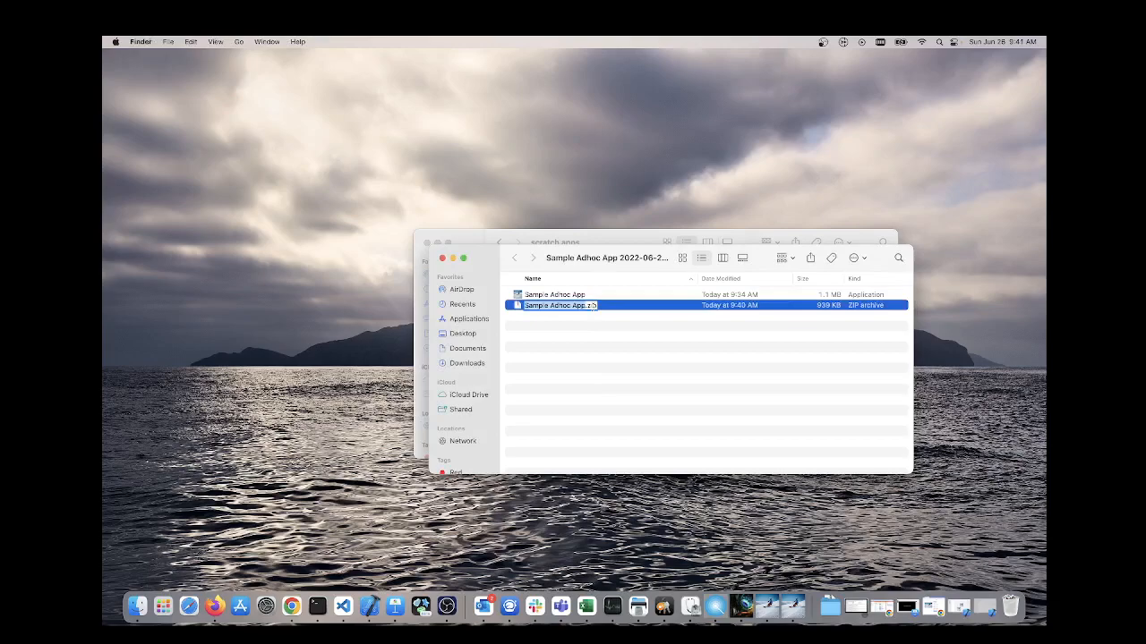